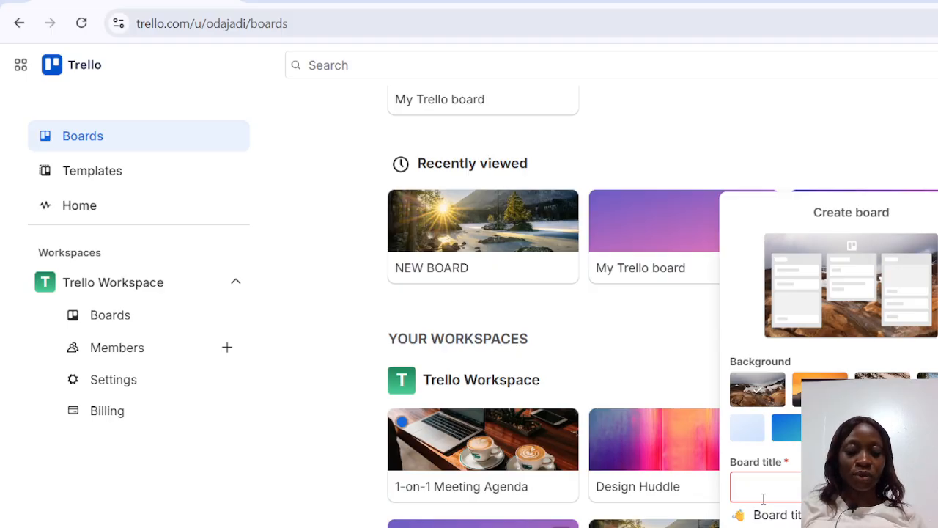
- Create a new board titled SOCIAL MEDIA PLANNER with its visibility set to Public
{"action": "type", "text": "SOC"}
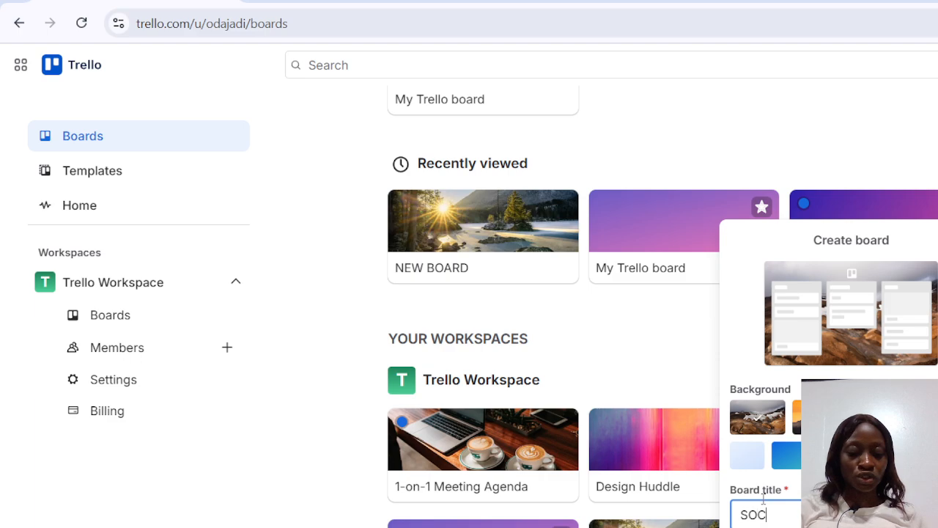
{"action": "type", "text": "IAL M"}
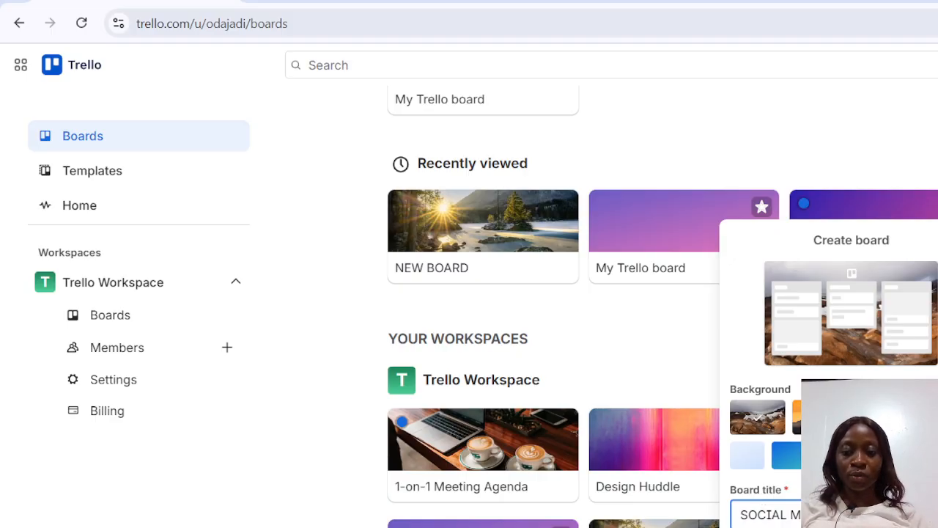
{"action": "left_click", "coordinate": [828, 525]}
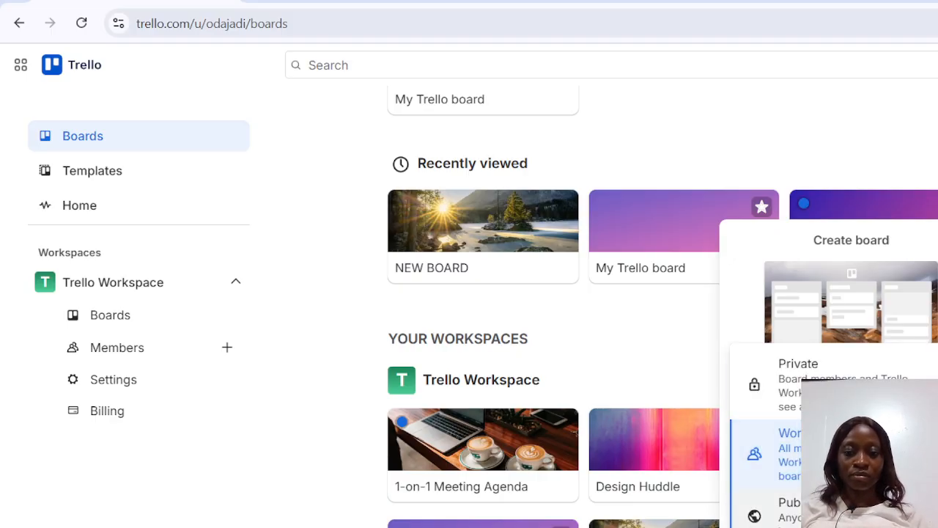
{"action": "left_click", "coordinate": [828, 515]}
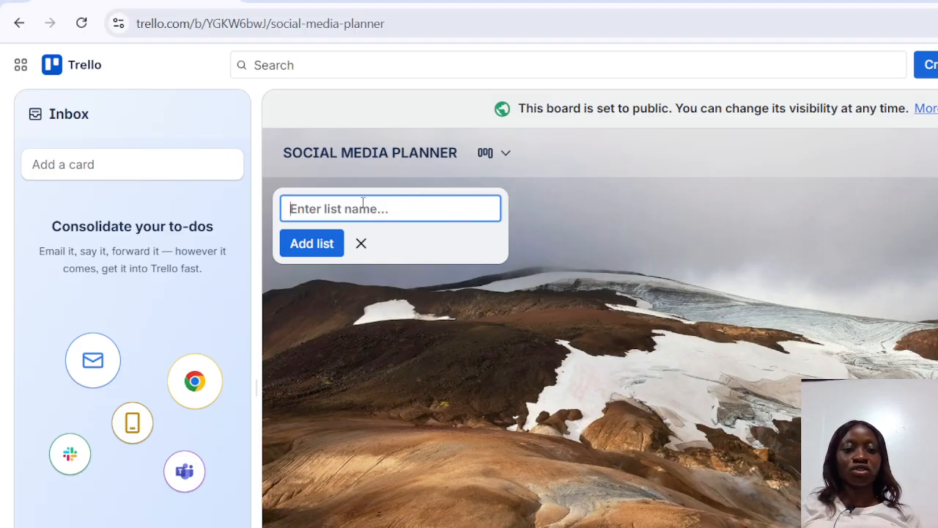
- Add a first list named "Content Draft" to the SOCIAL MEDIA PLANNER board
{"action": "type", "text": "Con"}
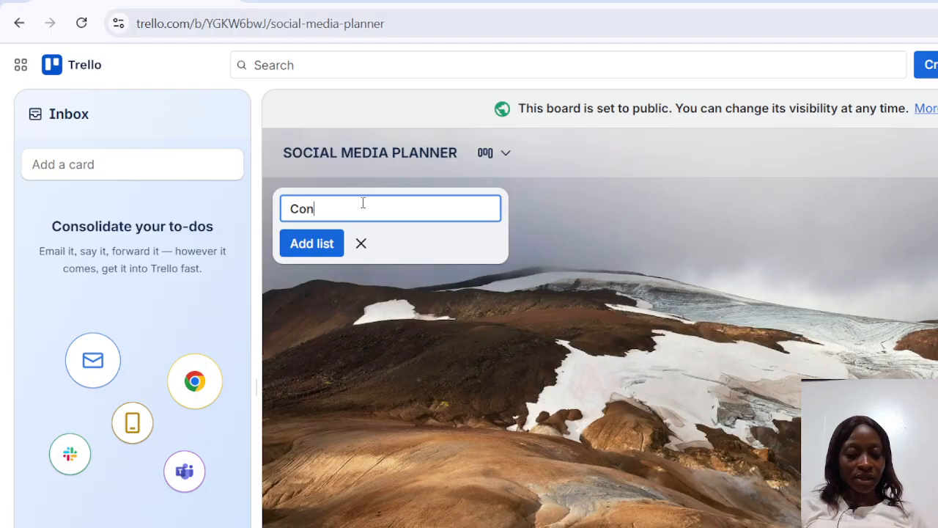
{"action": "type", "text": "tent "}
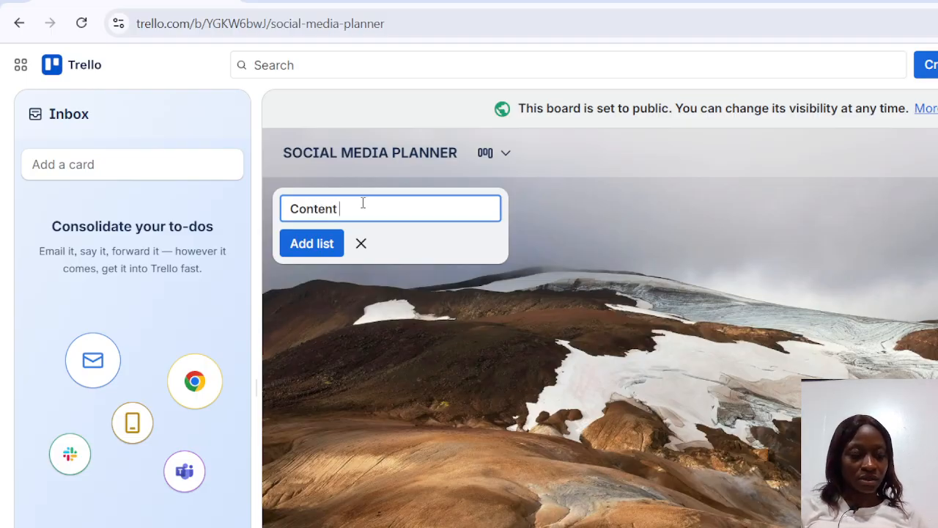
{"action": "type", "text": "Draft"}
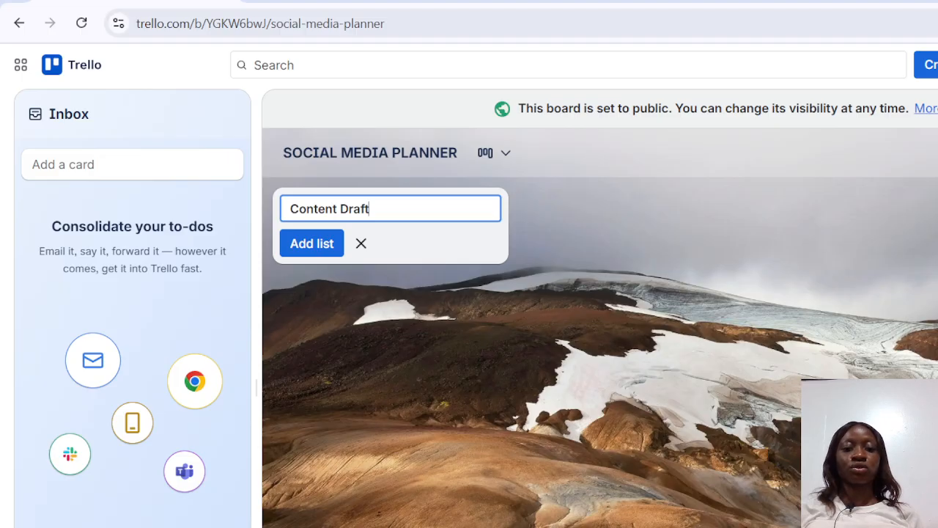
{"action": "left_click", "coordinate": [310, 242]}
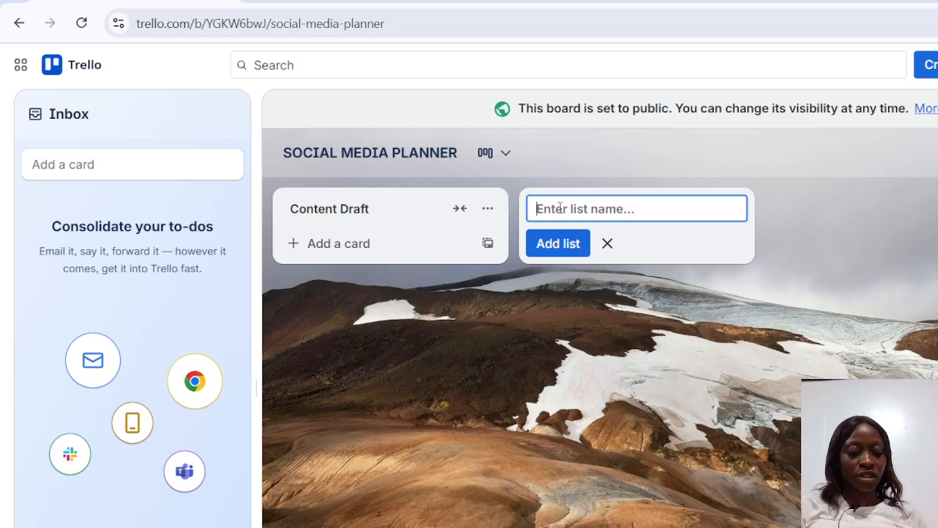
- Add a second list named "Scheduled posts" after the Content Draft list
{"action": "type", "text": "Schedu"}
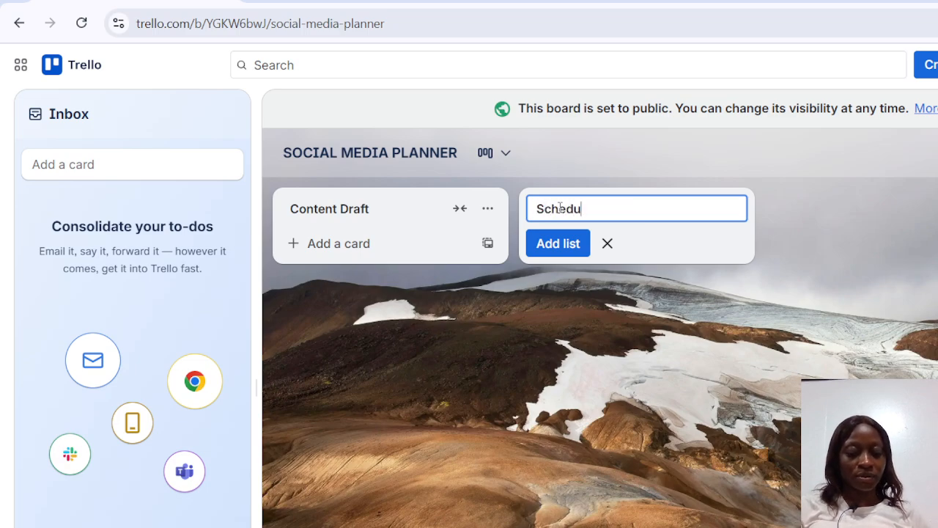
{"action": "type", "text": "led pos"}
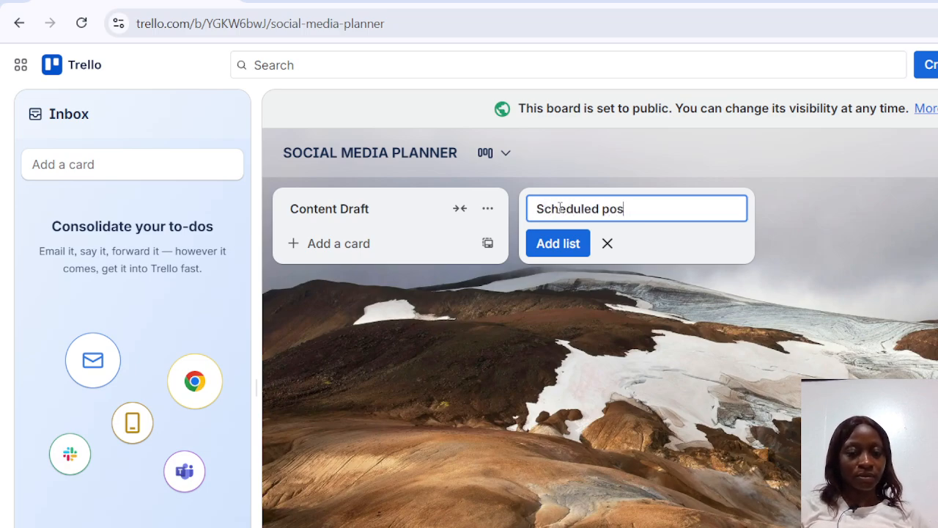
{"action": "type", "text": "r"}
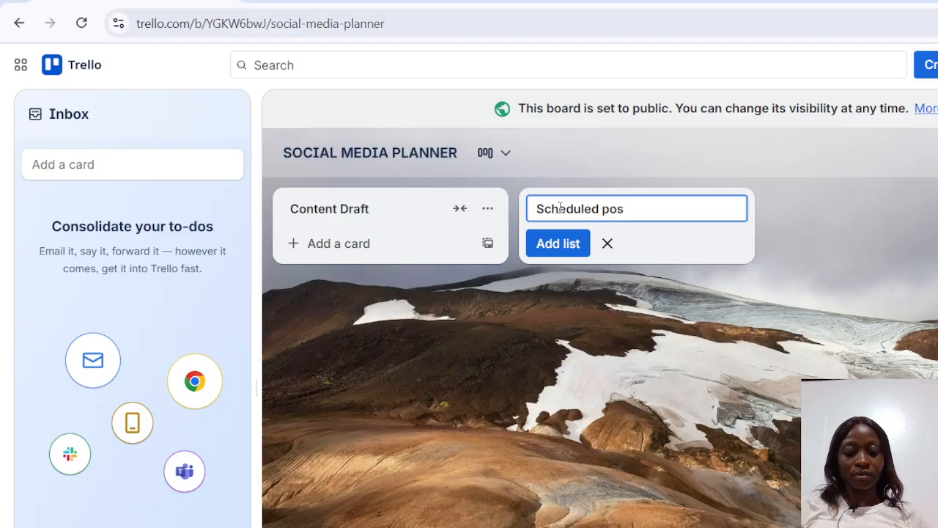
{"action": "type", "text": "ts"}
{"action": "key", "text": "Return"}
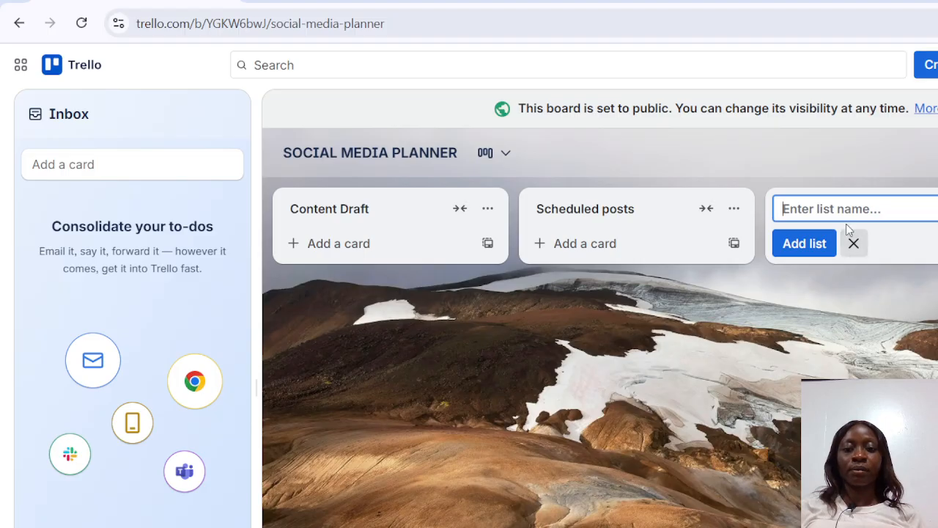
- Add a third list named "published" after the Scheduled posts list
{"action": "type", "text": "pl"}
{"action": "key", "text": "BackSpace"}
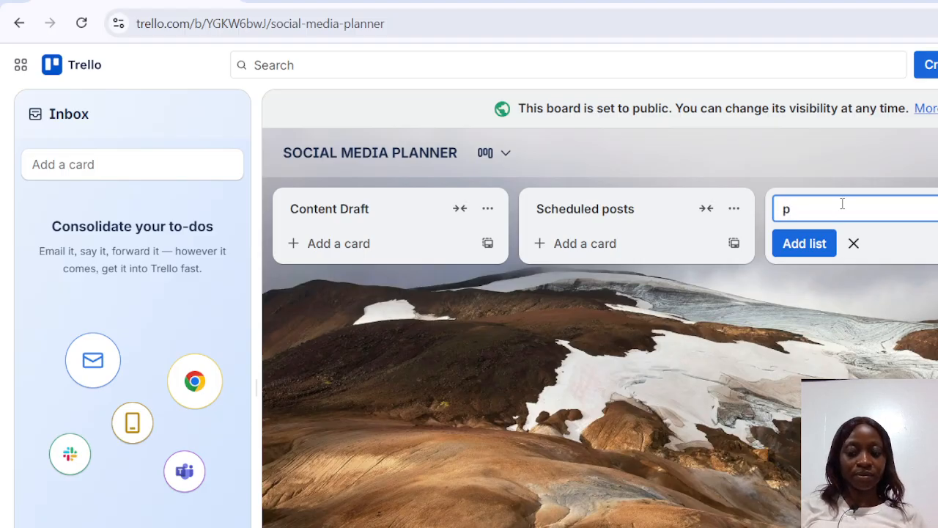
{"action": "type", "text": "ubl"}
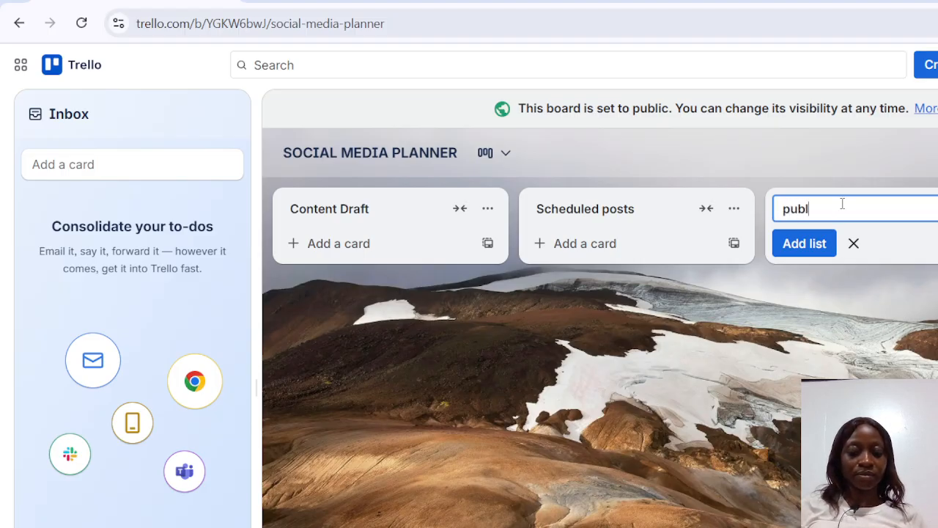
{"action": "type", "text": "ished"}
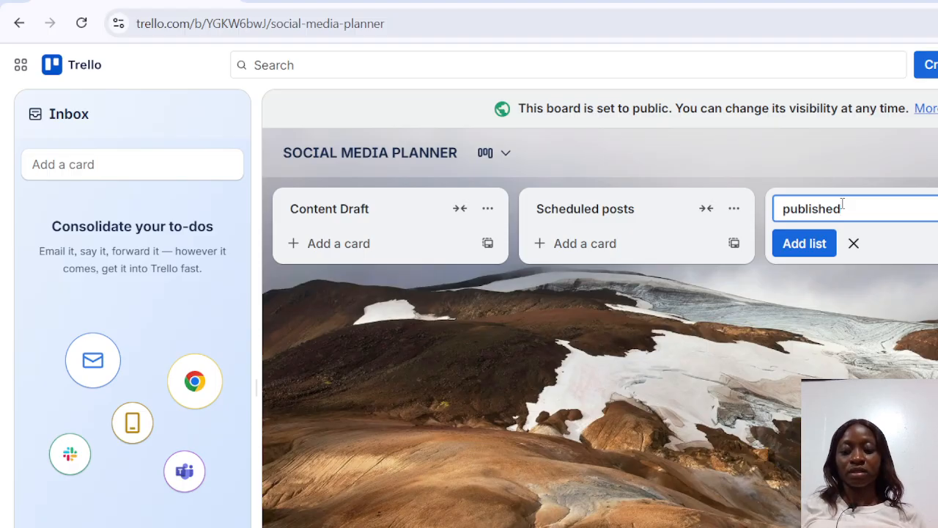
{"action": "key", "text": "Return"}
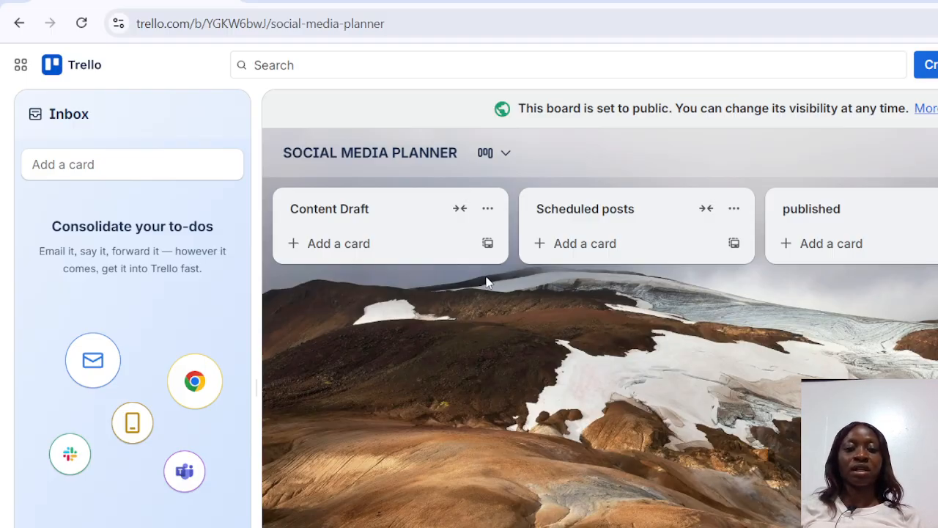
- Add three cards titled "facebook", "instagram" and "tiktok" to the Content Draft list
{"action": "left_click", "coordinate": [338, 243]}
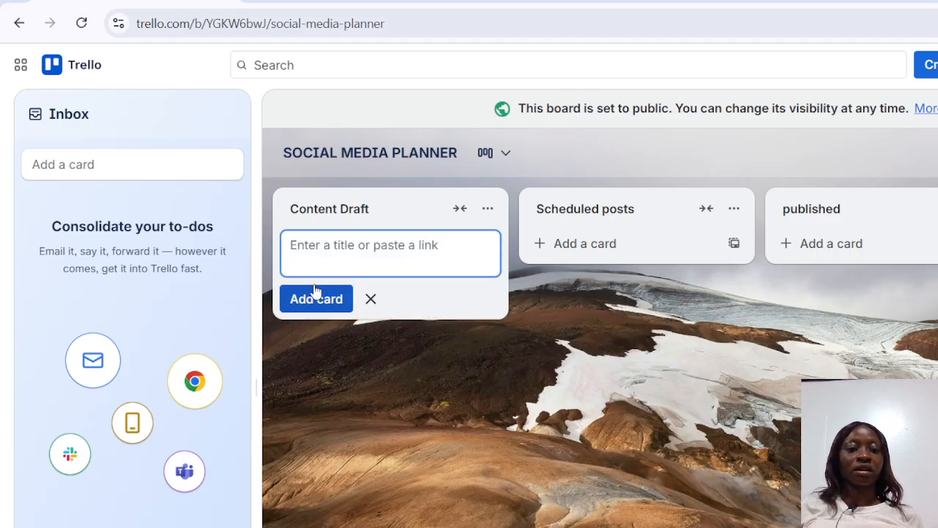
{"action": "type", "text": "fac"}
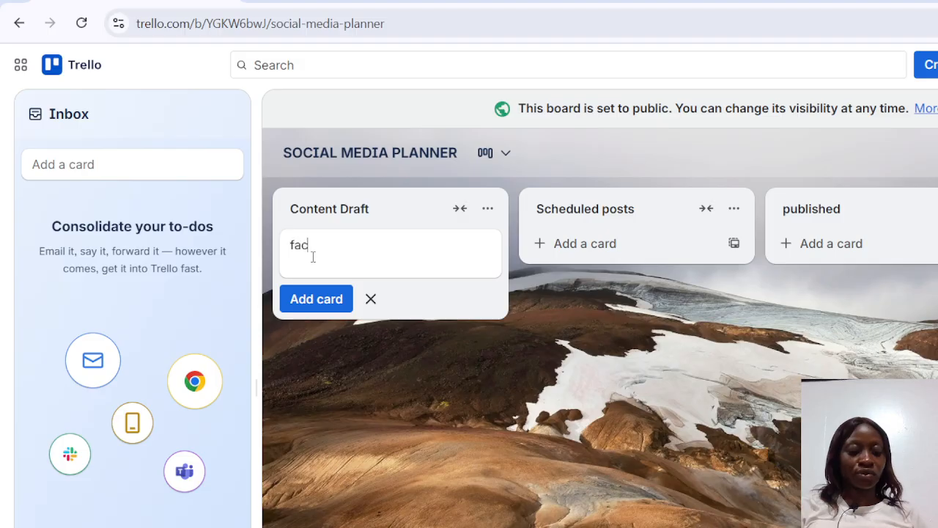
{"action": "type", "text": "ebook"}
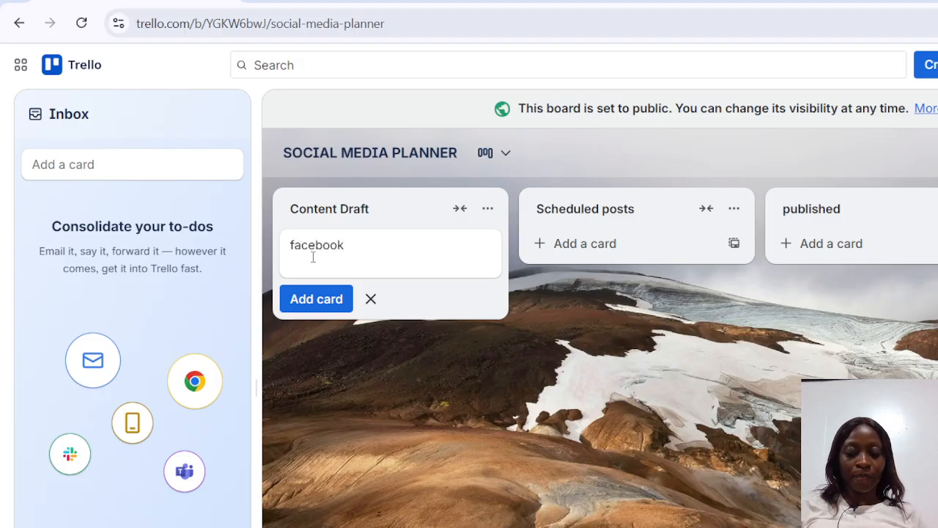
{"action": "key", "text": "Return"}
{"action": "type", "text": "in"}
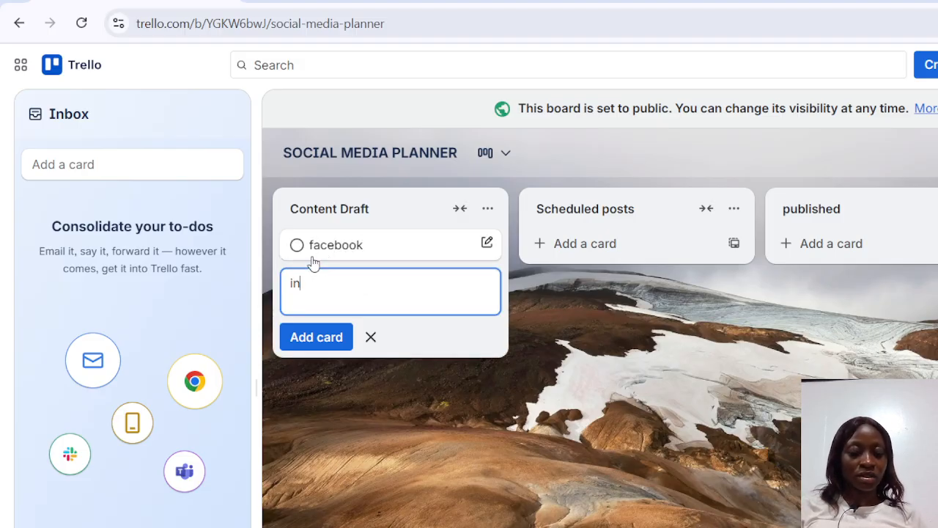
{"action": "type", "text": "stagram"}
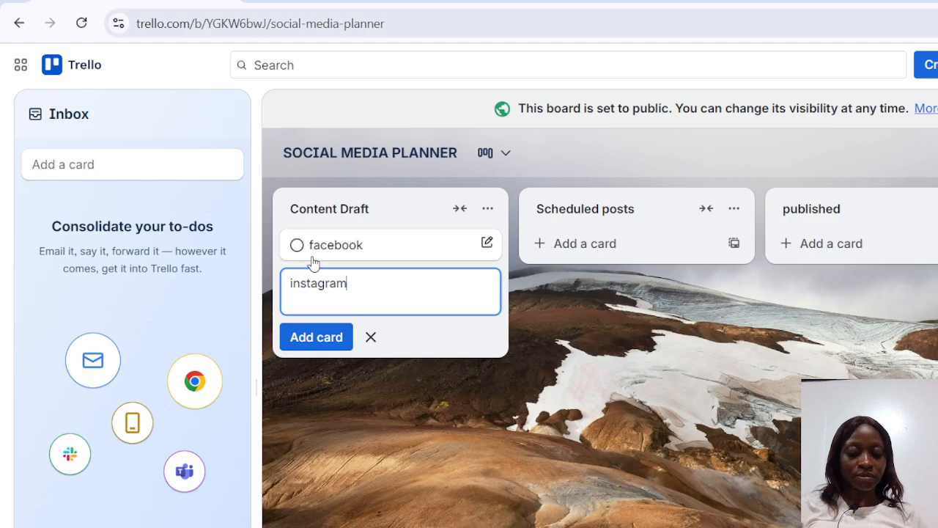
{"action": "key", "text": "Return"}
{"action": "type", "text": "ti"}
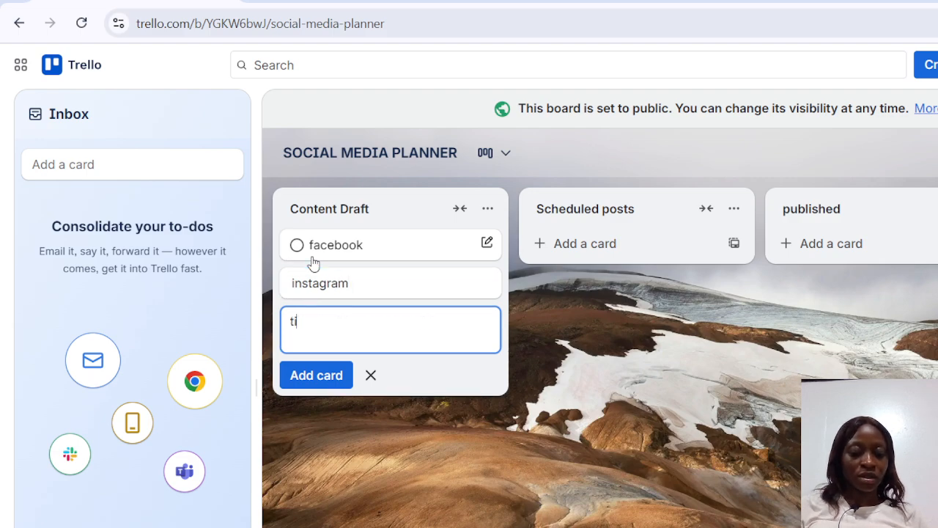
{"action": "type", "text": "ktok"}
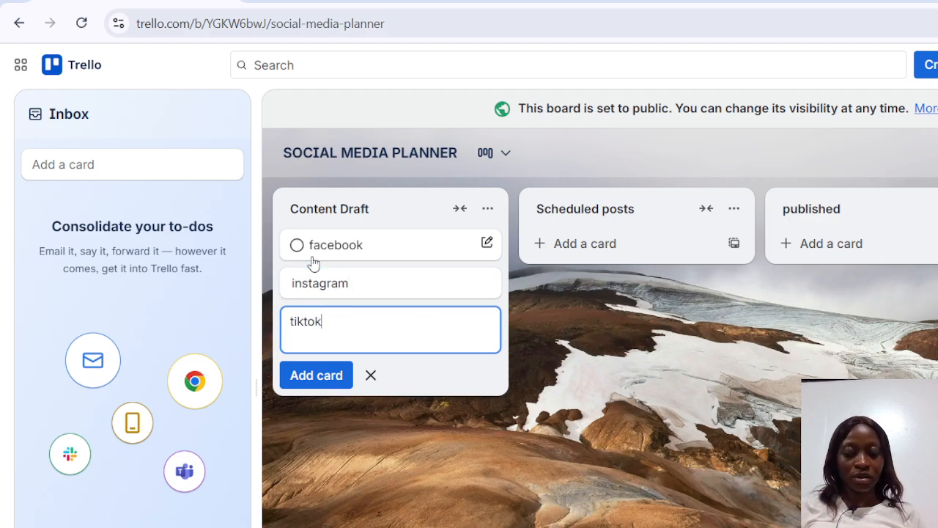
{"action": "key", "text": "Return"}
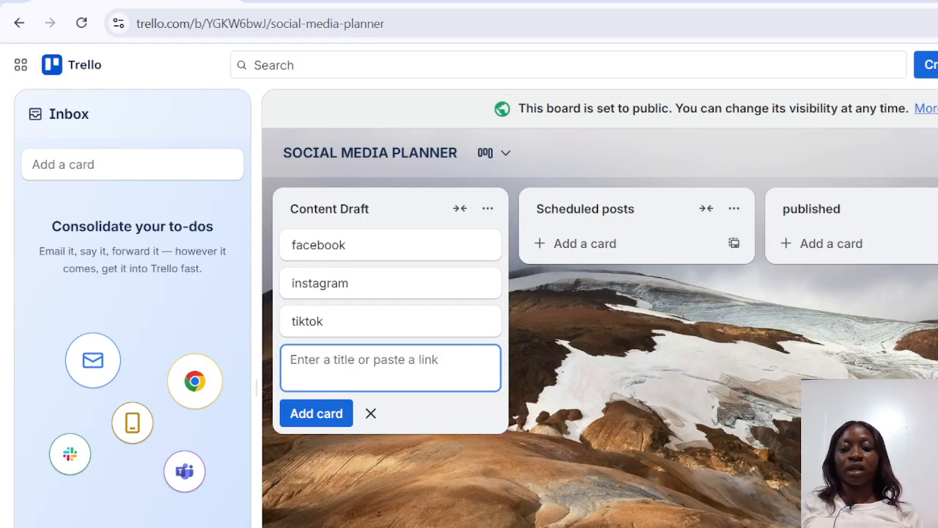
- Add a card titled "iG reels" to the Scheduled posts list
{"action": "left_click", "coordinate": [644, 254]}
{"action": "type", "text": "t"}
{"action": "key", "text": "BackSpace"}
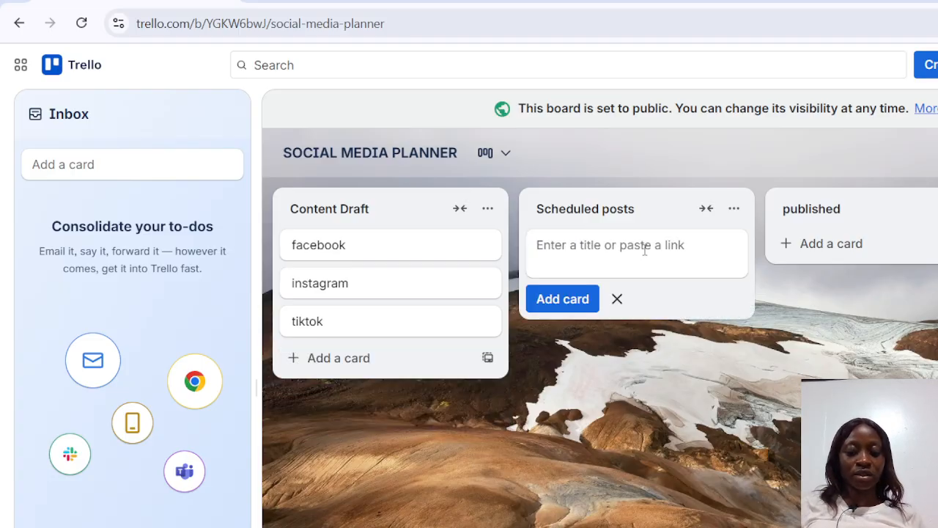
{"action": "type", "text": "i"}
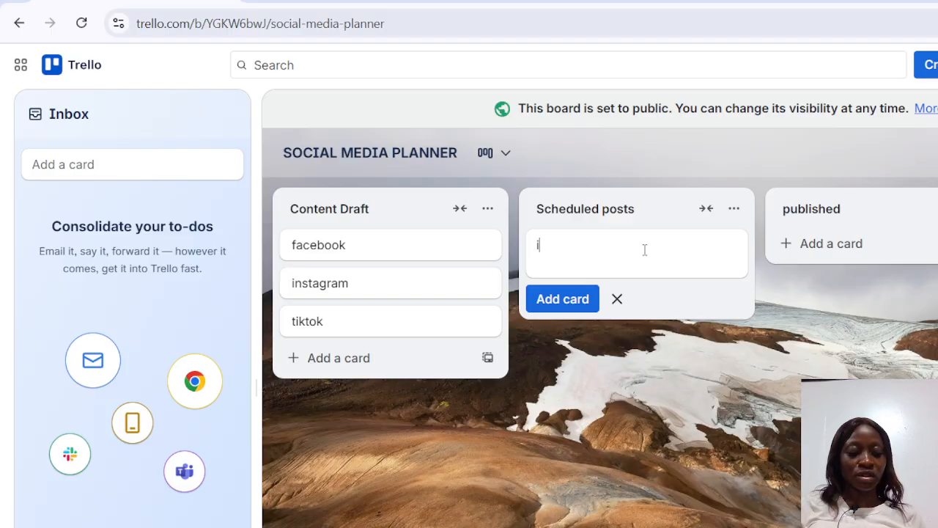
{"action": "type", "text": "G reel"}
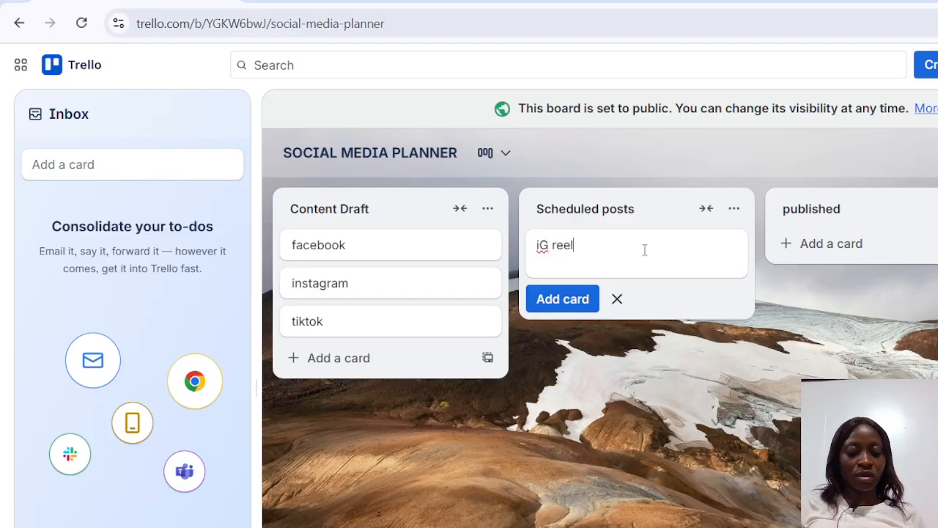
{"action": "type", "text": "s"}
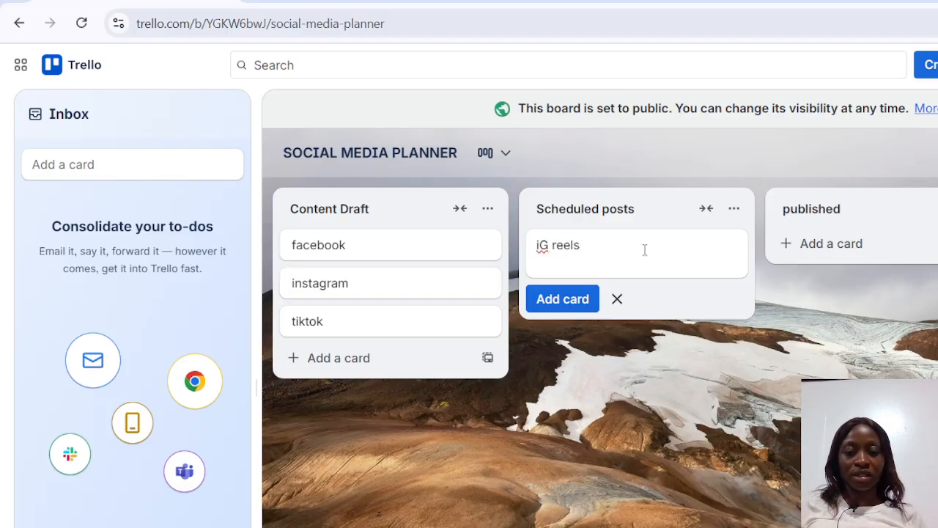
{"action": "key", "text": "Return"}
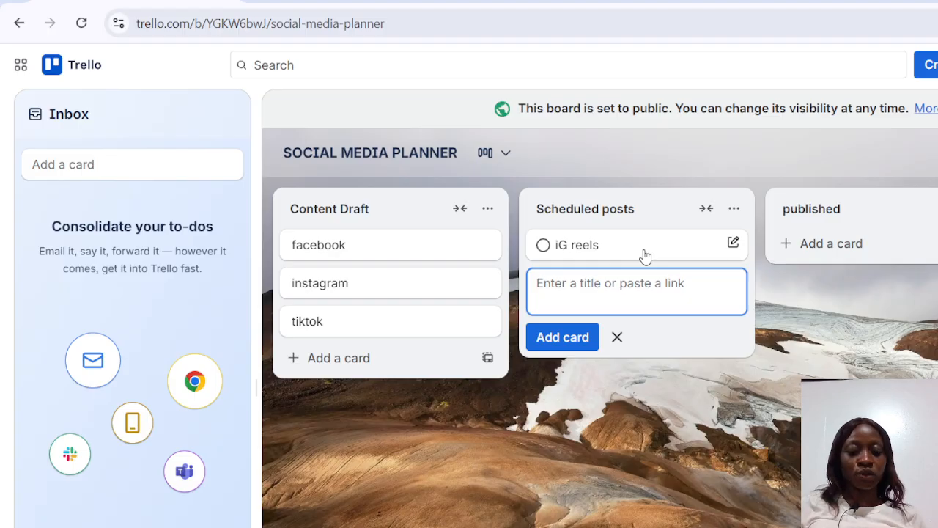
- Add a card titled "youtube shorts" below the iG reels card in the Scheduled posts list
{"action": "type", "text": "youtub"}
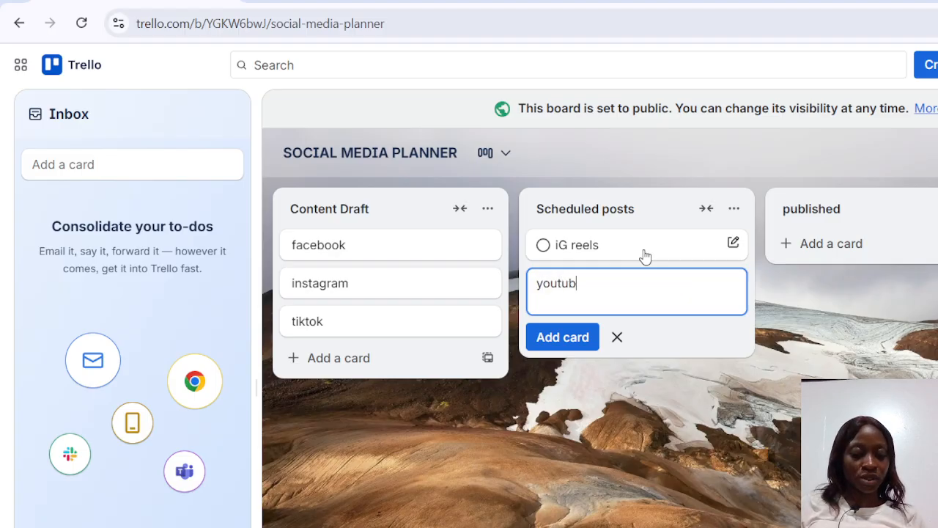
{"action": "type", "text": "e sho"}
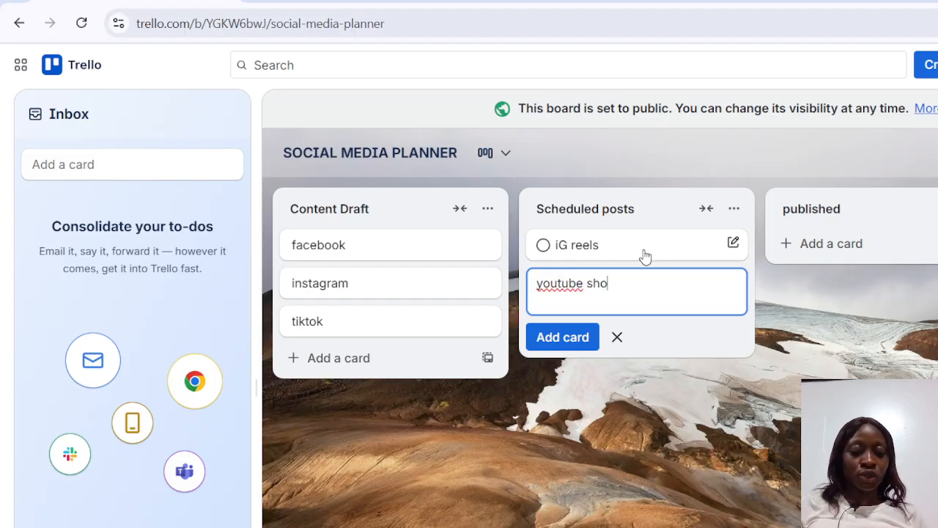
{"action": "type", "text": "ry"}
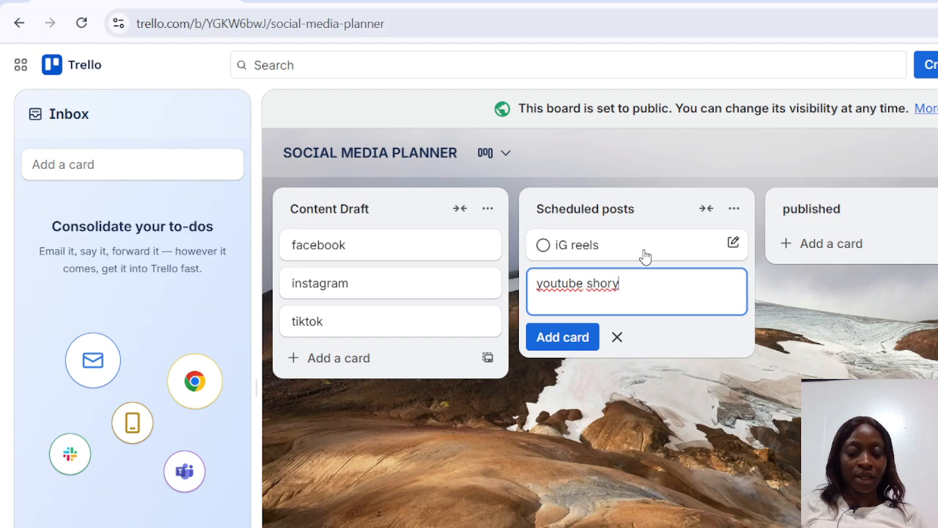
{"action": "key", "text": "BackSpace"}
{"action": "type", "text": "ts"}
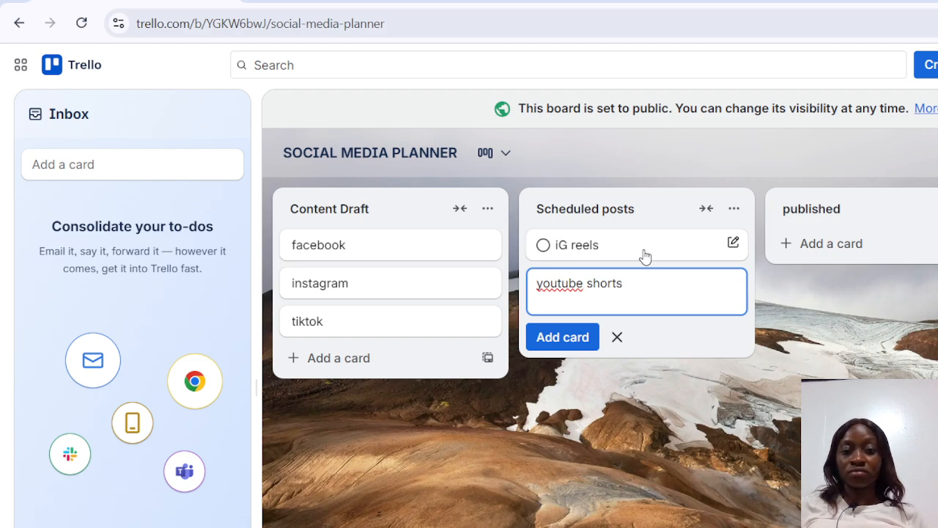
{"action": "left_click", "coordinate": [579, 346]}
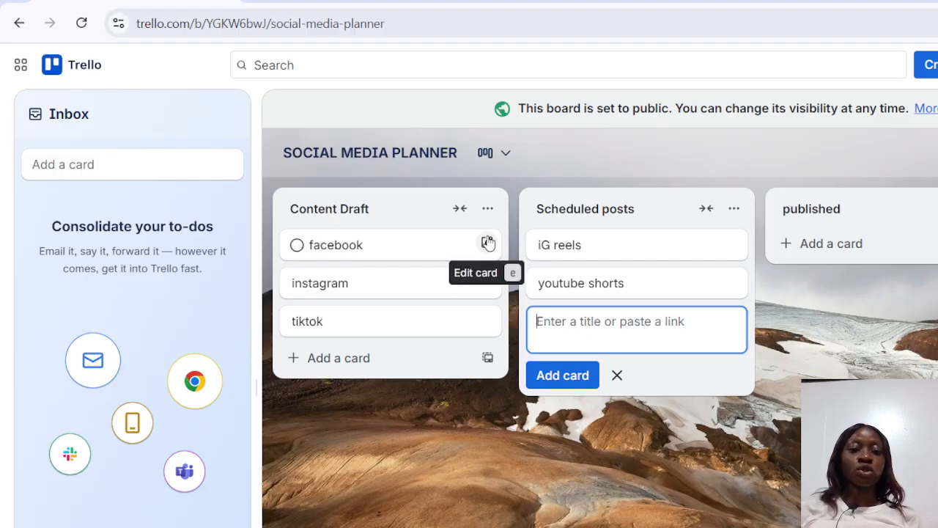
- Open the facebook card in Content Draft and edit its green label, titling it "hashtags" and recolouring it dark purple
{"action": "left_click", "coordinate": [488, 244]}
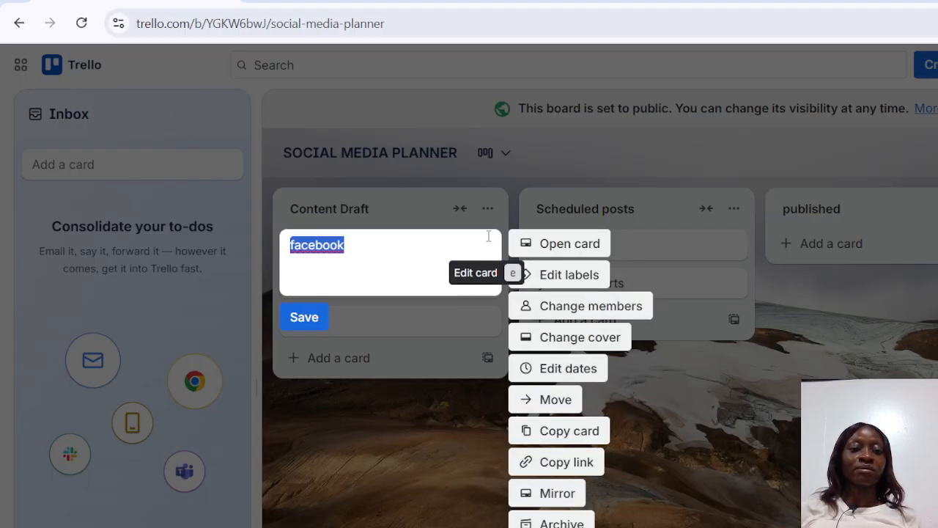
{"action": "left_click", "coordinate": [569, 249]}
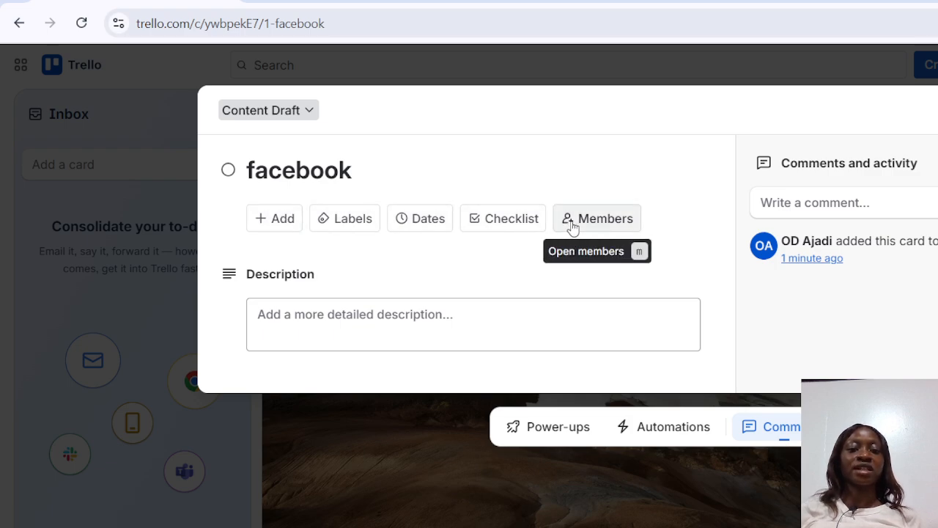
{"action": "left_click", "coordinate": [277, 221]}
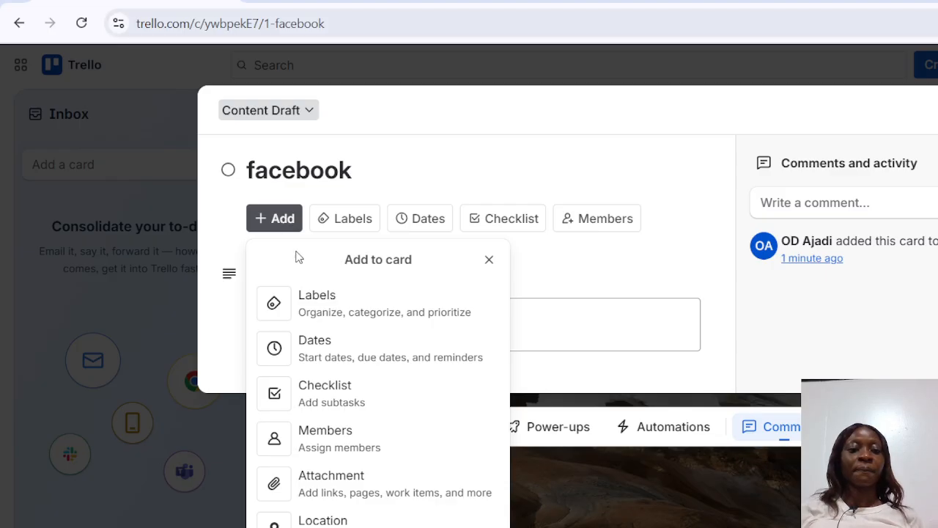
{"action": "left_click", "coordinate": [313, 307]}
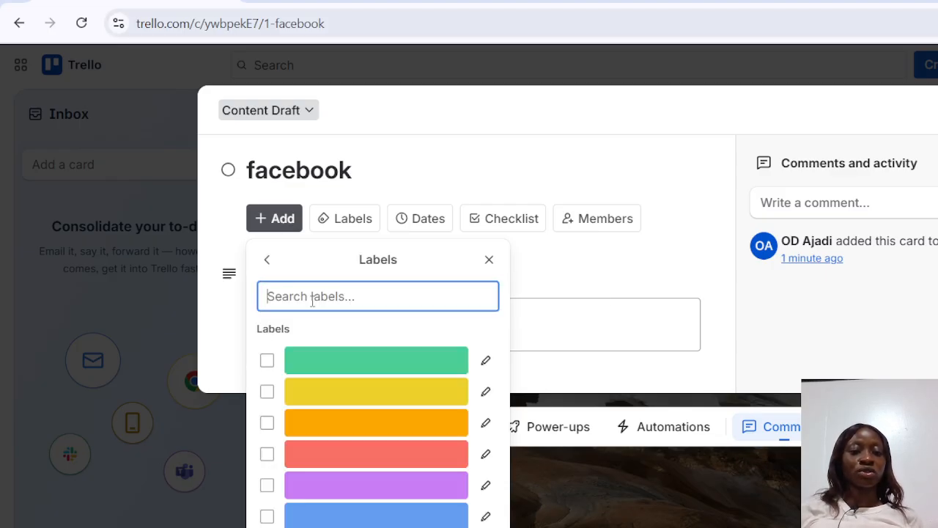
{"action": "left_click", "coordinate": [485, 360]}
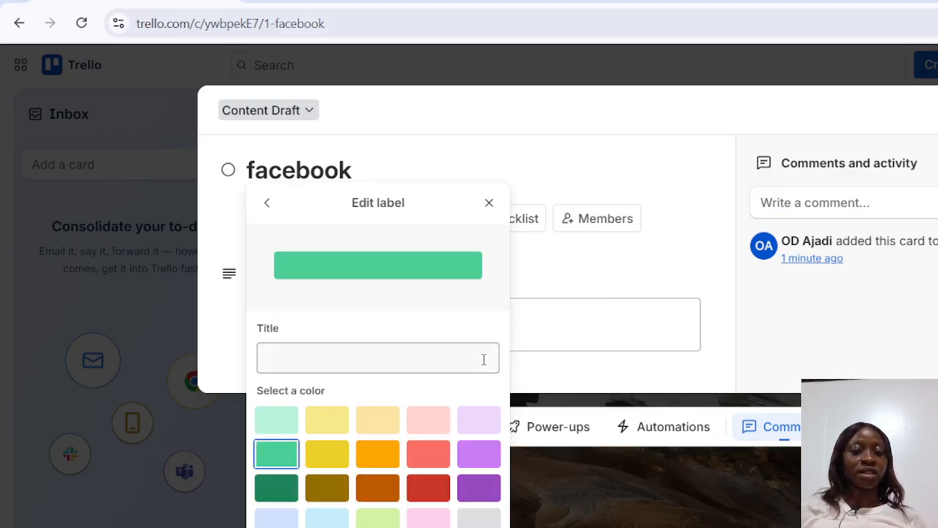
{"action": "left_click", "coordinate": [304, 361]}
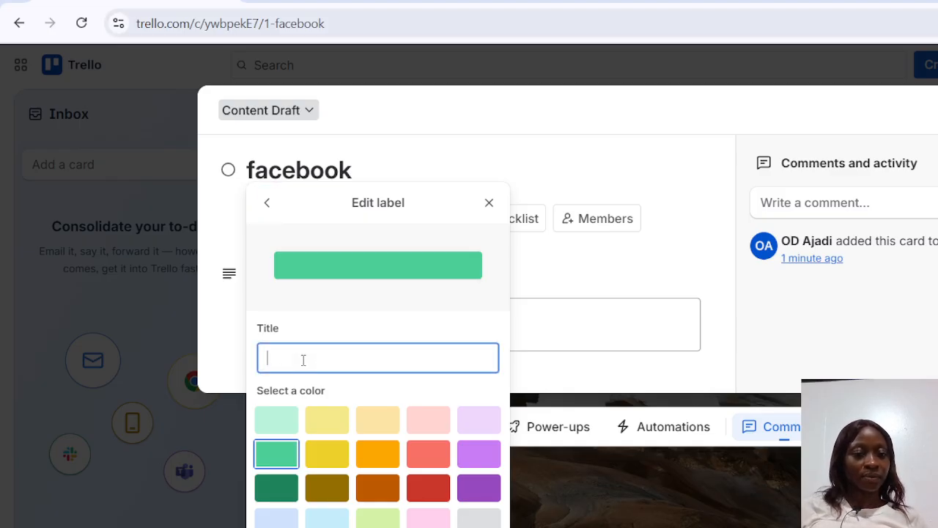
{"action": "type", "text": "hash"}
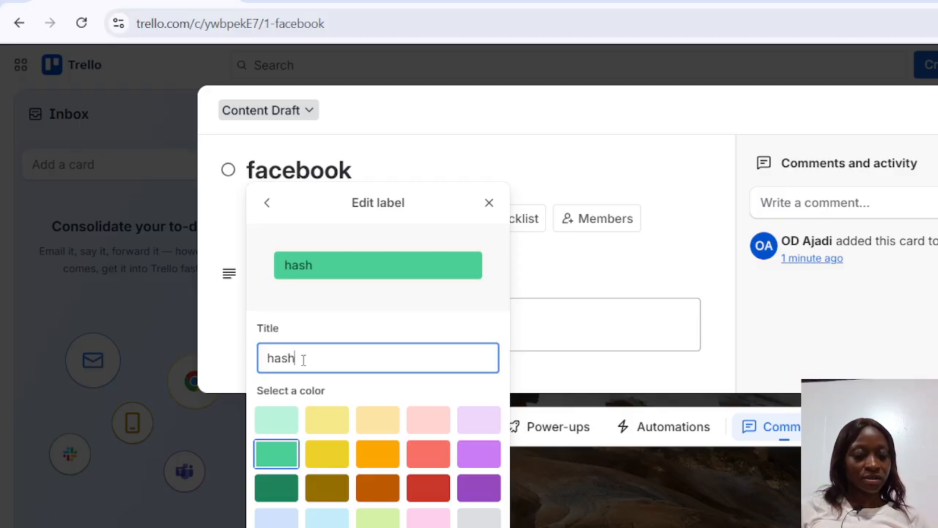
{"action": "type", "text": "tags"}
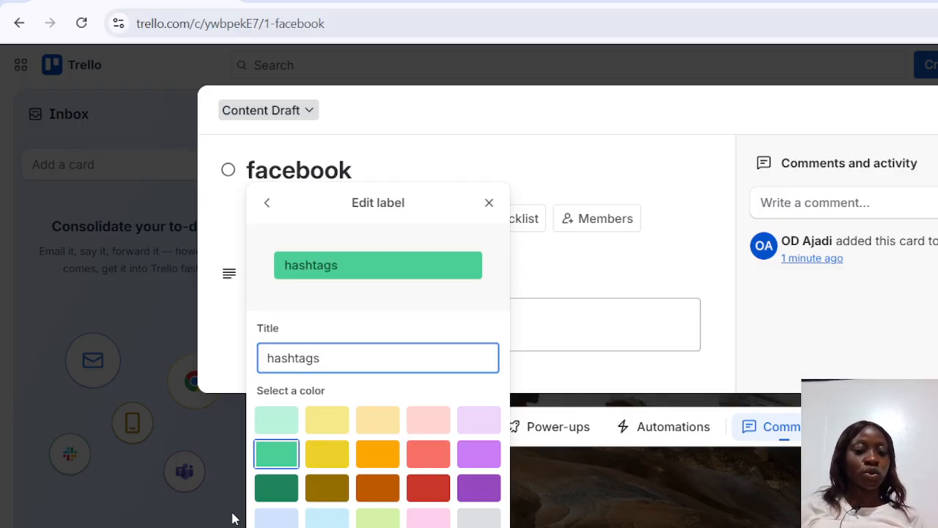
{"action": "left_click", "coordinate": [466, 491]}
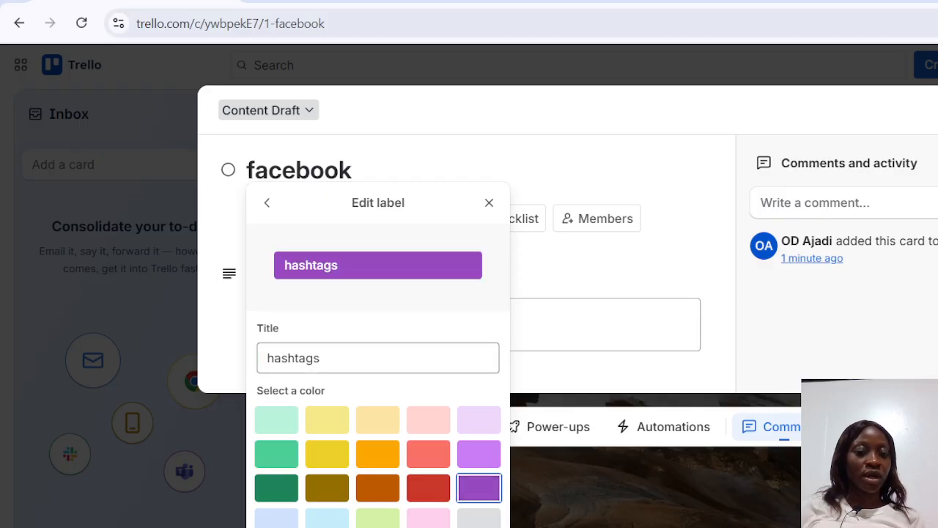
{"action": "key", "text": "Return"}
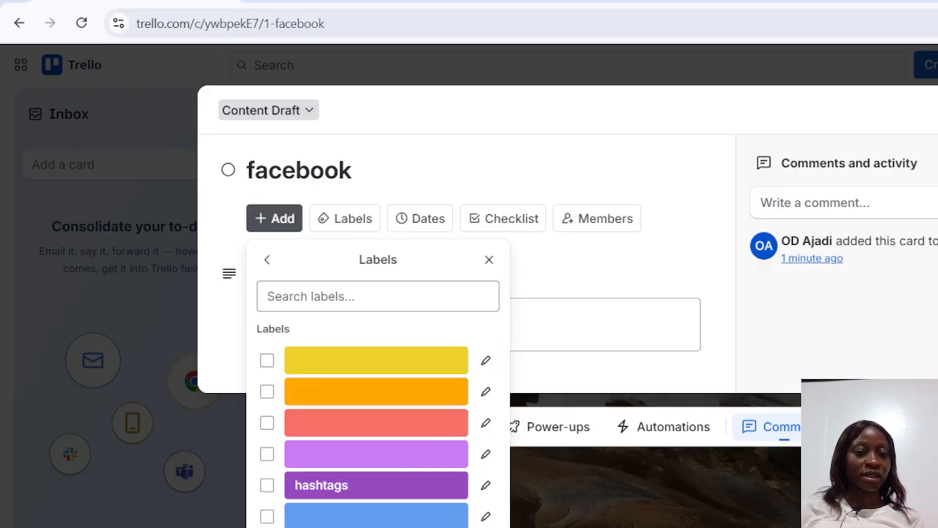
- Assign the untitled light blue label to the facebook card and create a dark blue label titled "due dates"
{"action": "left_click", "coordinate": [333, 515]}
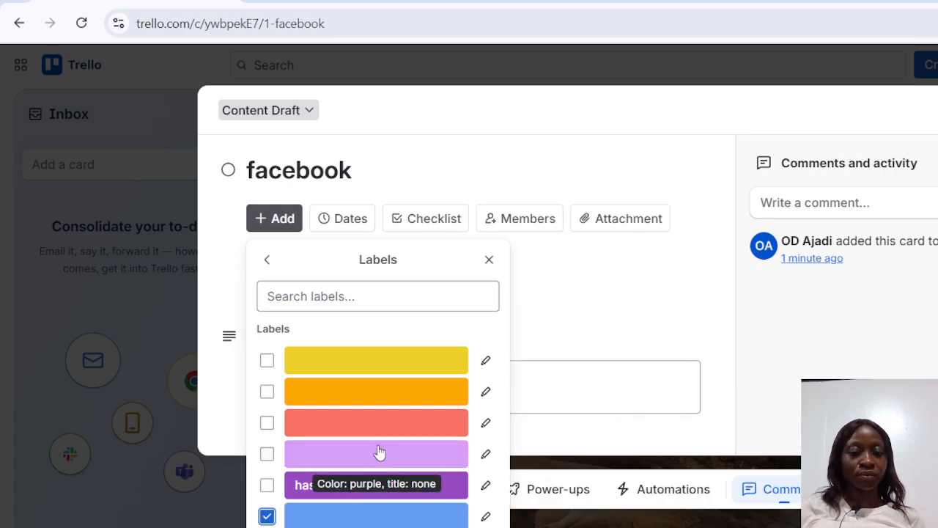
{"action": "left_click", "coordinate": [314, 295]}
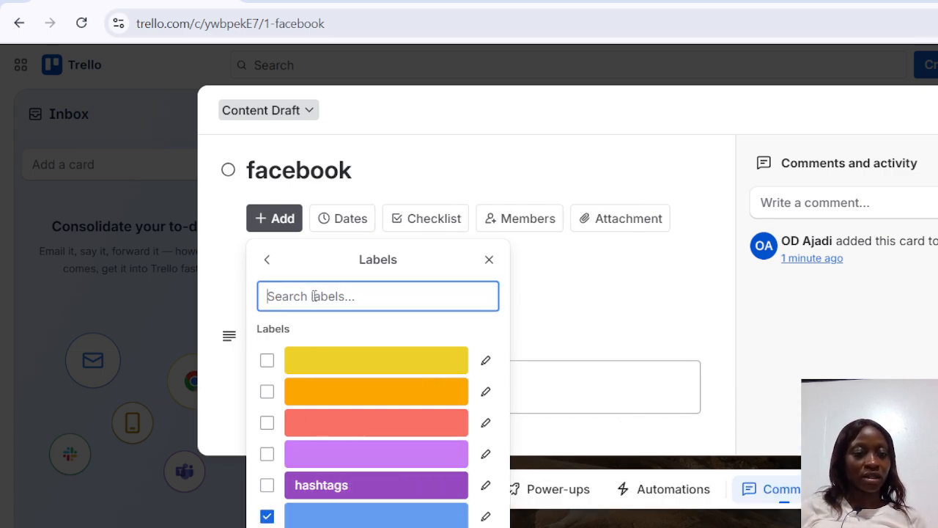
{"action": "type", "text": "du"}
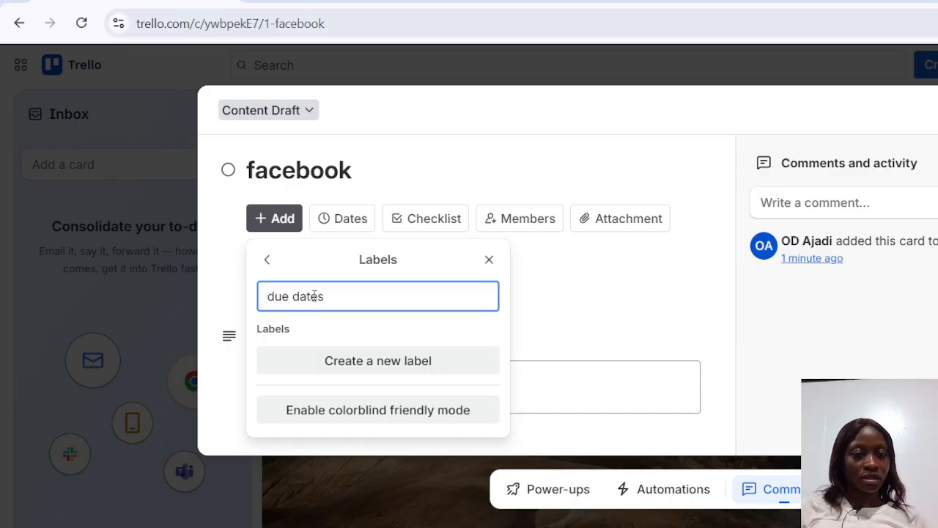
{"action": "type", "text": "e dates"}
{"action": "left_click", "coordinate": [349, 361]}
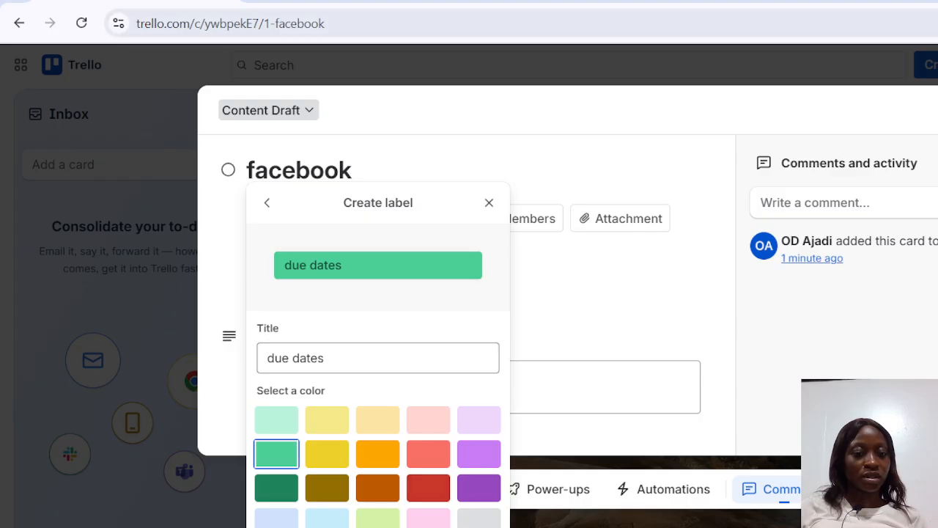
{"action": "left_click", "coordinate": [276, 526]}
{"action": "left_click", "coordinate": [276, 526]}
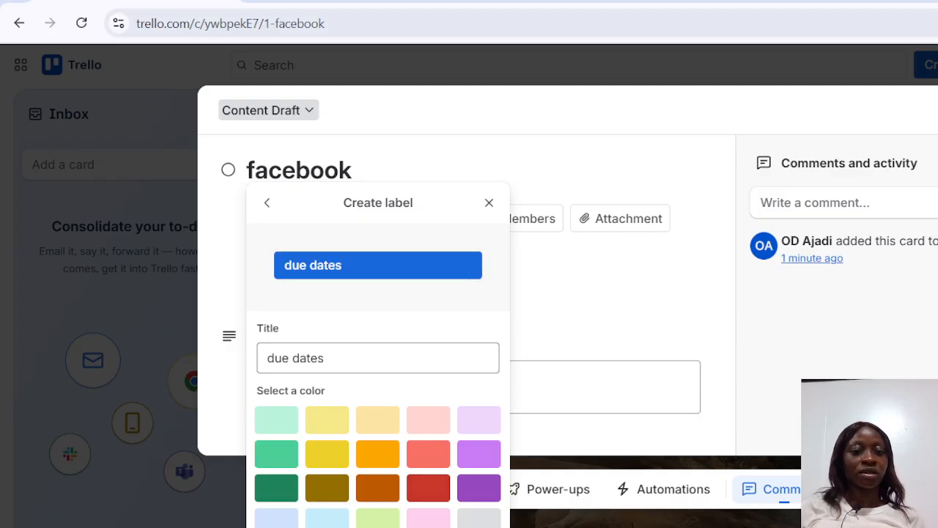
{"action": "left_click", "coordinate": [276, 527]}
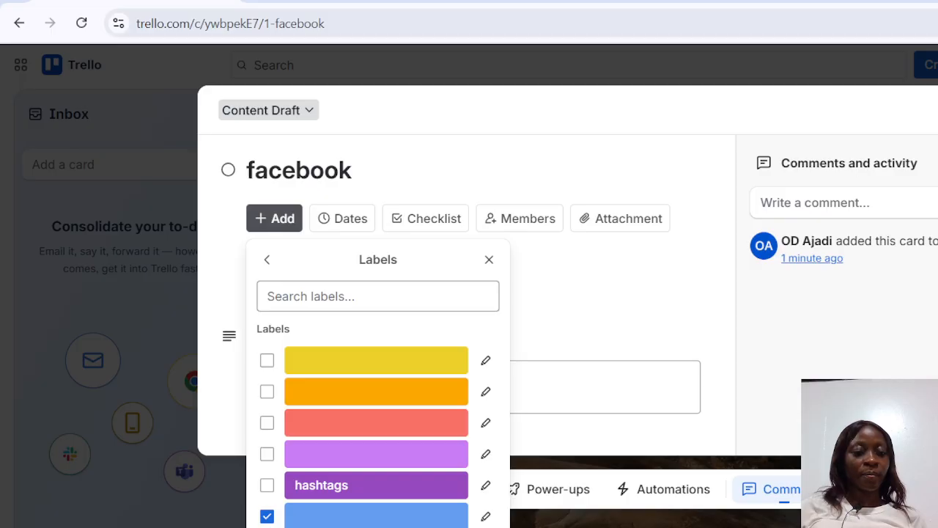
- Assign the hashtags label to the facebook card and remove the untitled light blue label from it
{"action": "left_click", "coordinate": [267, 485]}
{"action": "left_click", "coordinate": [267, 516]}
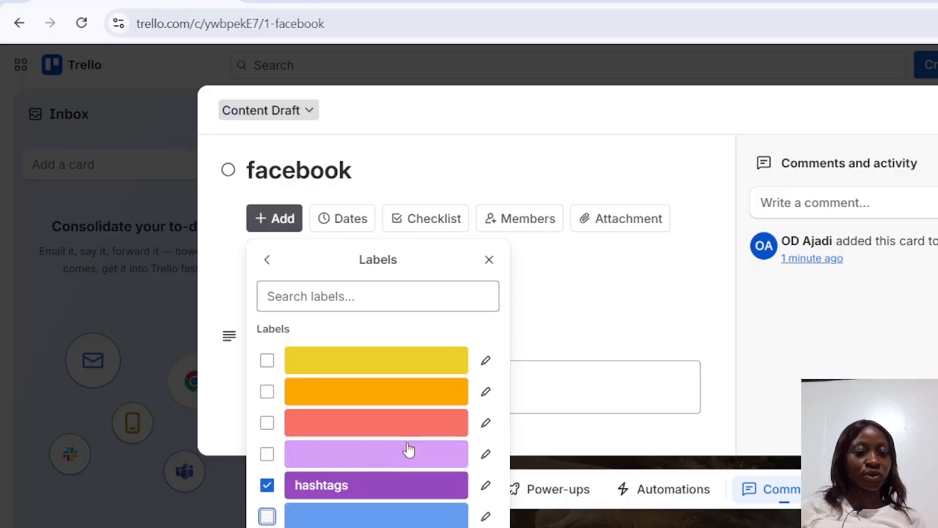
{"action": "left_click", "coordinate": [607, 284]}
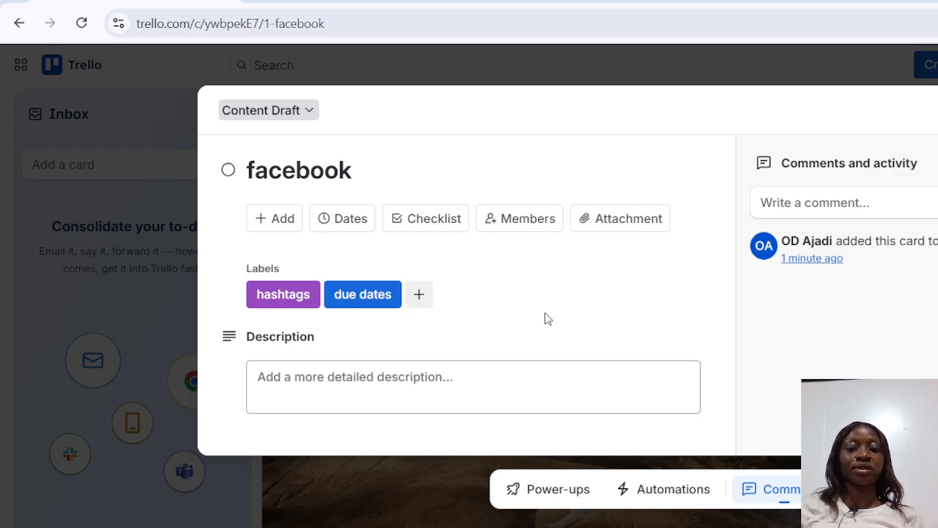
- Give the facebook card a due date of 12/4/2025 at 5:49 AM
{"action": "left_click", "coordinate": [358, 221]}
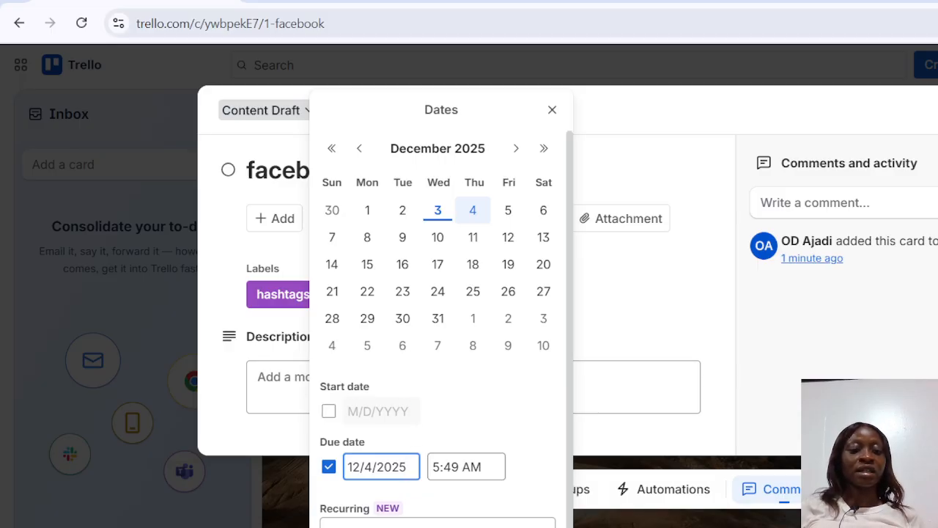
{"action": "scroll", "coordinate": [446, 325], "scroll_direction": "down", "scroll_amount": 1}
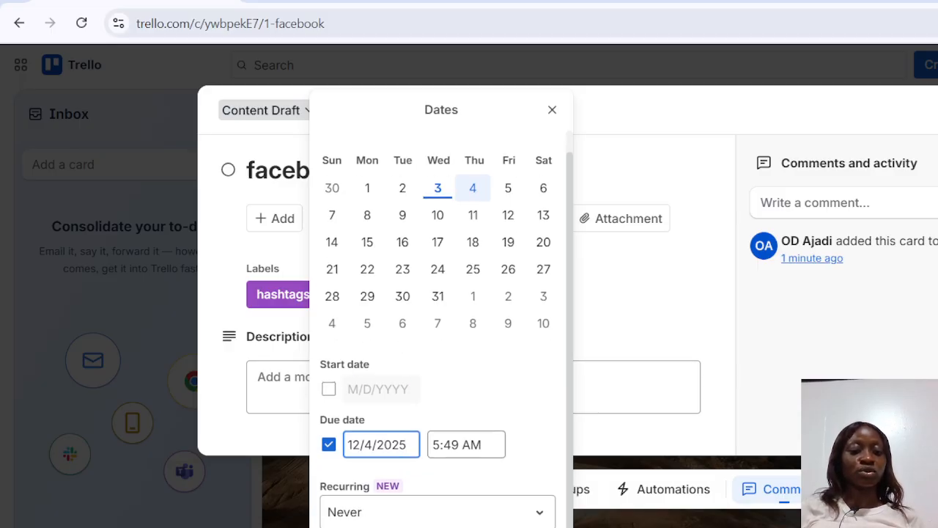
{"action": "key", "text": "Return"}
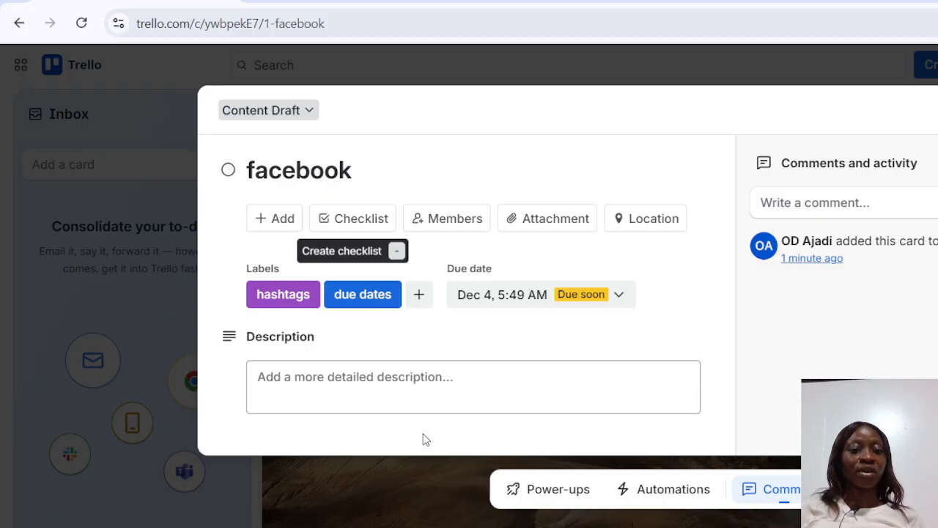
- Review the member and attachment options of the facebook card without adding any, and return to the board
{"action": "left_click", "coordinate": [472, 220]}
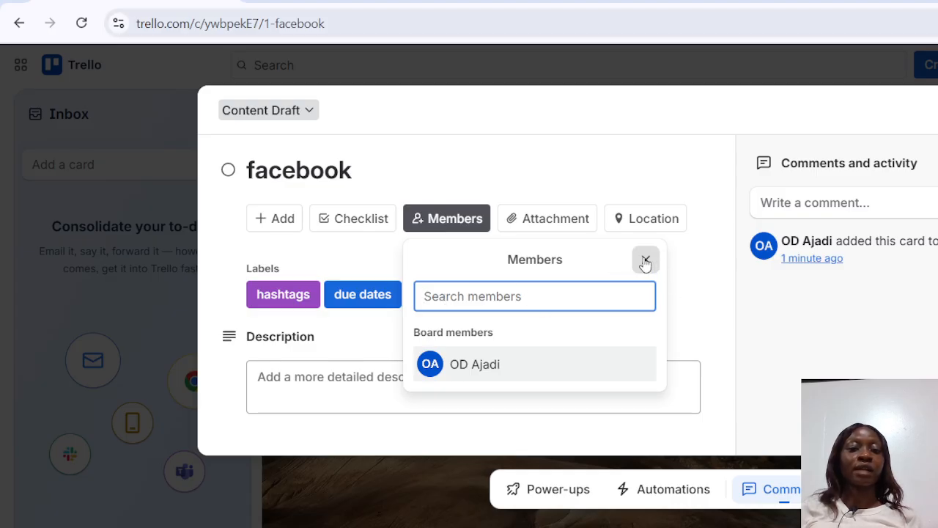
{"action": "left_click", "coordinate": [567, 223]}
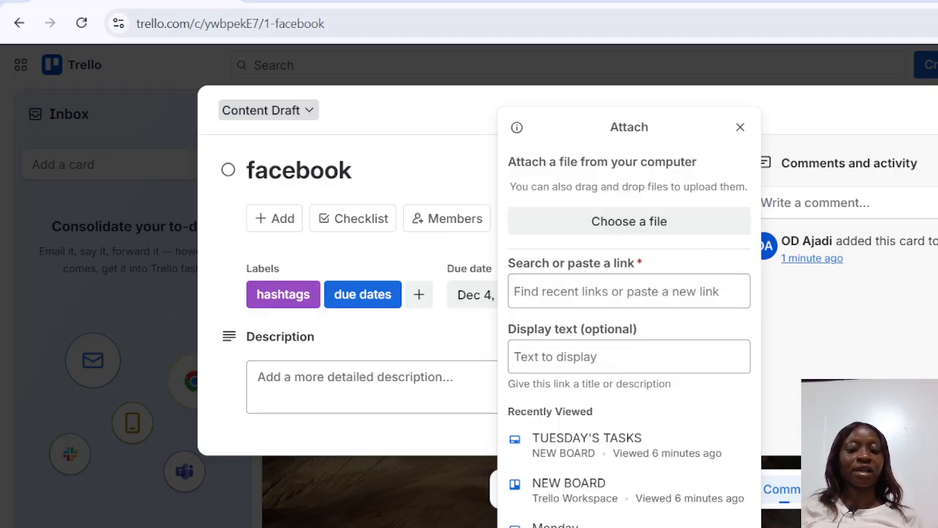
{"action": "left_click", "coordinate": [740, 129]}
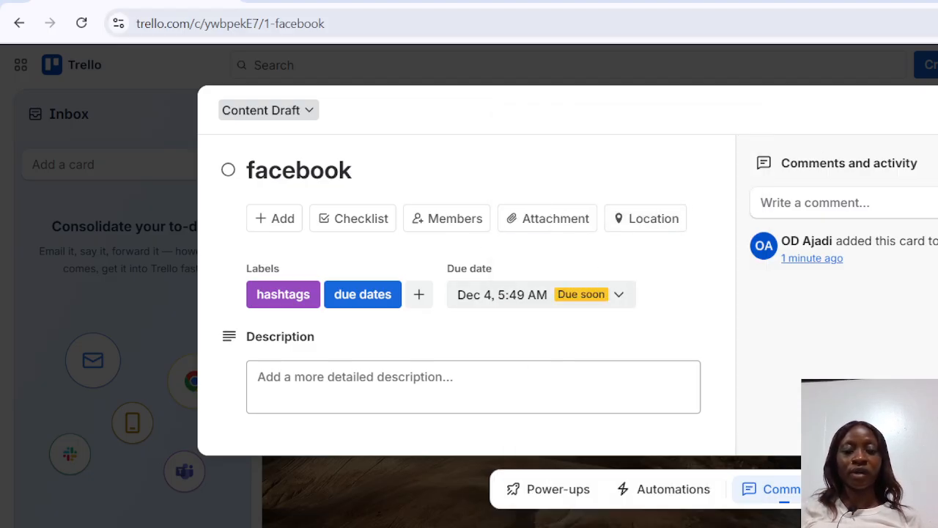
{"action": "key", "text": "Escape"}
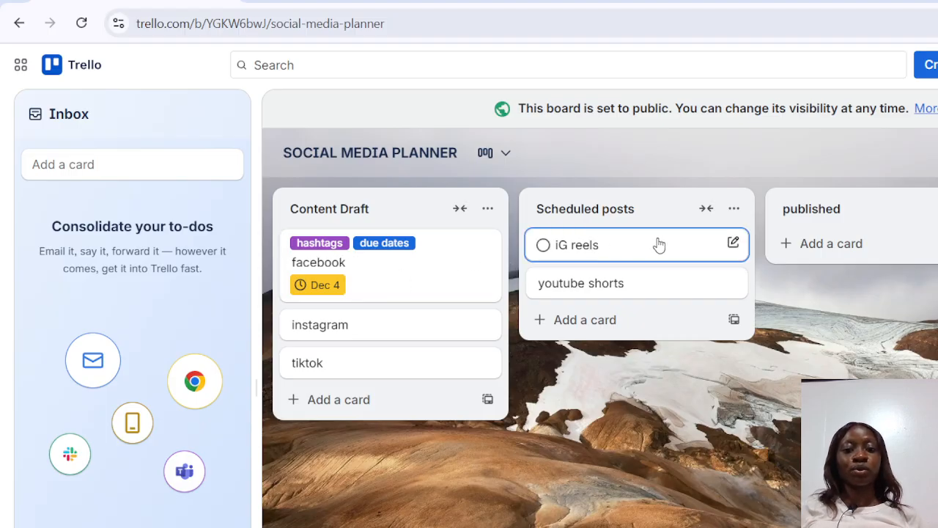
- Open the iG reels card in the Scheduled posts list and assign the untitled yellow label to it
{"action": "left_click", "coordinate": [732, 242]}
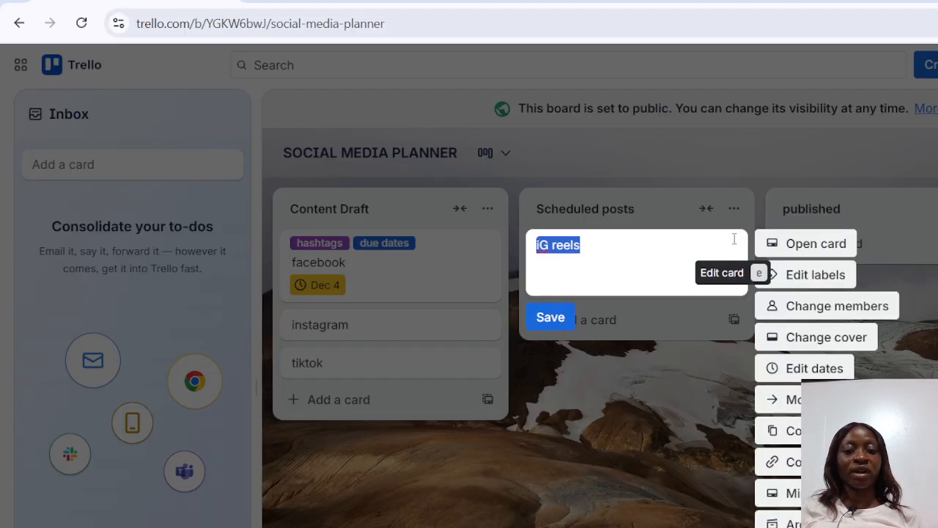
{"action": "left_click", "coordinate": [801, 245]}
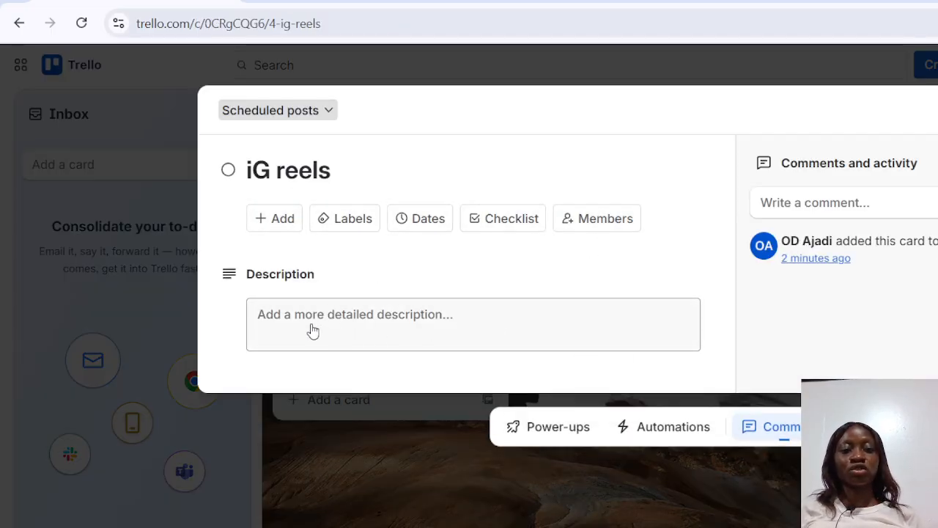
{"action": "left_click", "coordinate": [286, 223]}
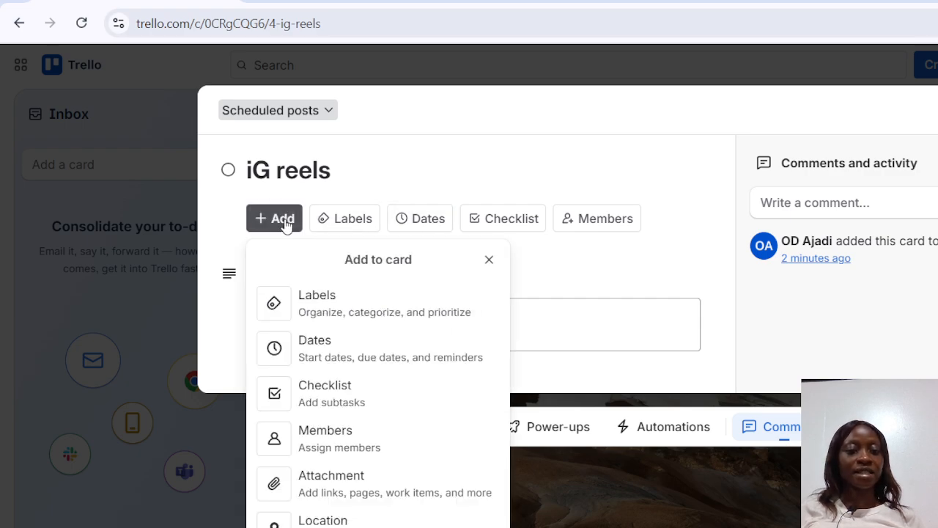
{"action": "left_click", "coordinate": [322, 314]}
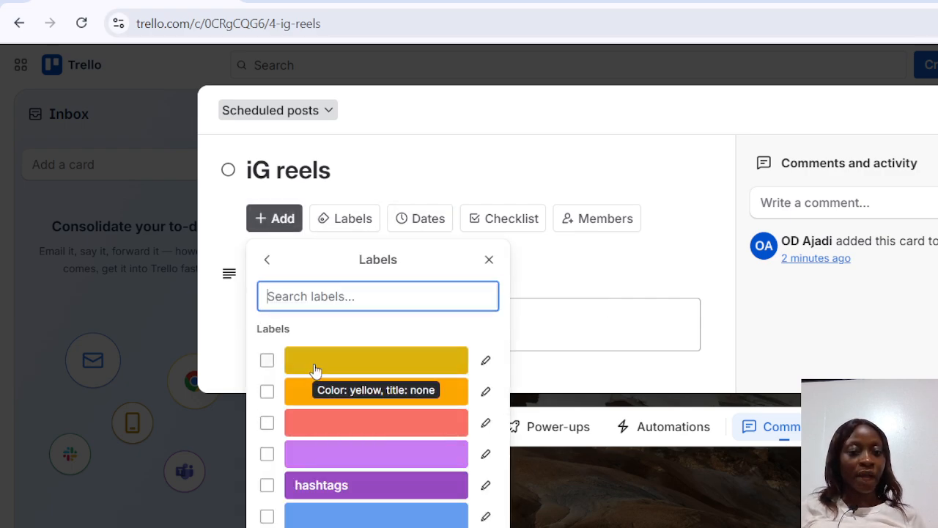
{"action": "left_click", "coordinate": [314, 368]}
- Title the yellow label on the iG reels card "scheduled posts"
{"action": "left_click", "coordinate": [486, 362]}
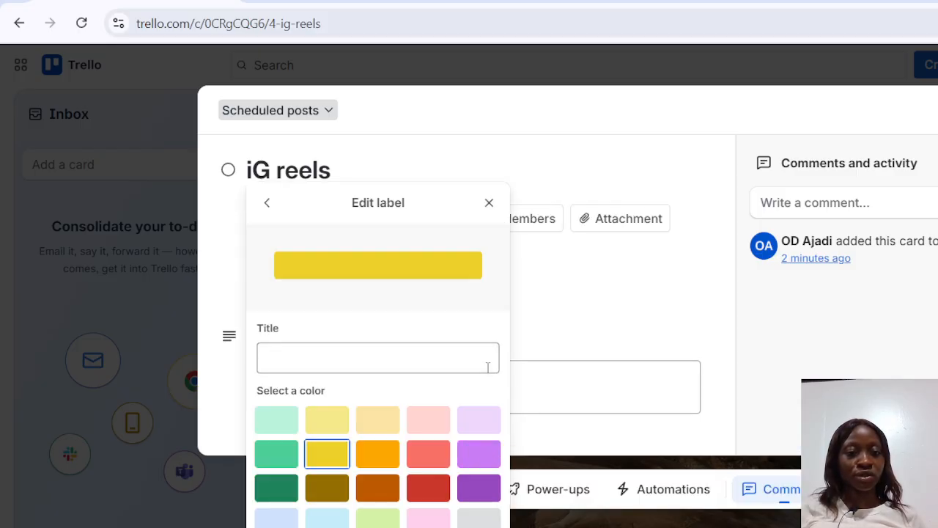
{"action": "left_click", "coordinate": [345, 368]}
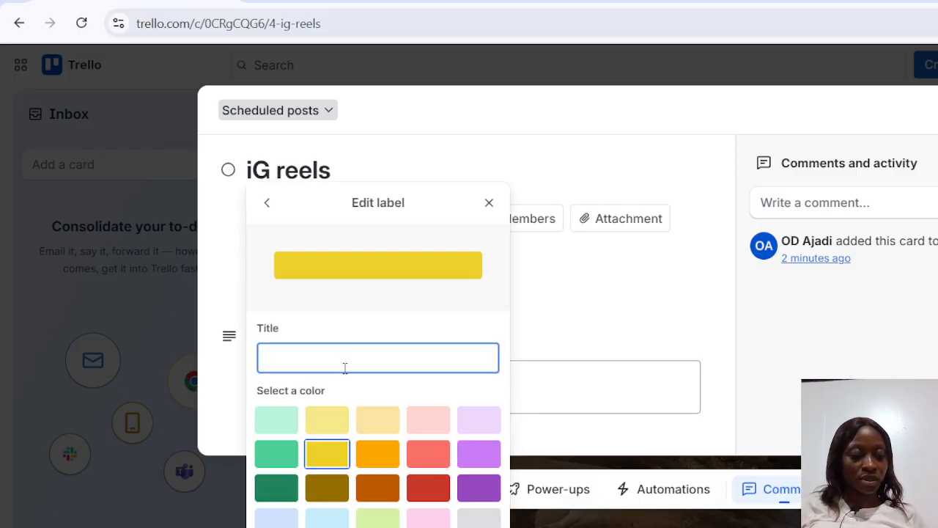
{"action": "type", "text": "sch"}
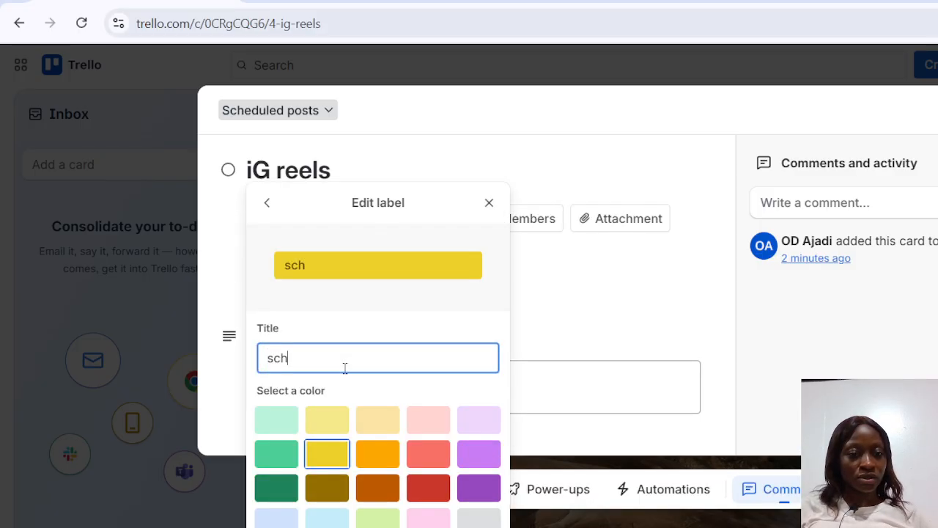
{"action": "type", "text": "eduled"}
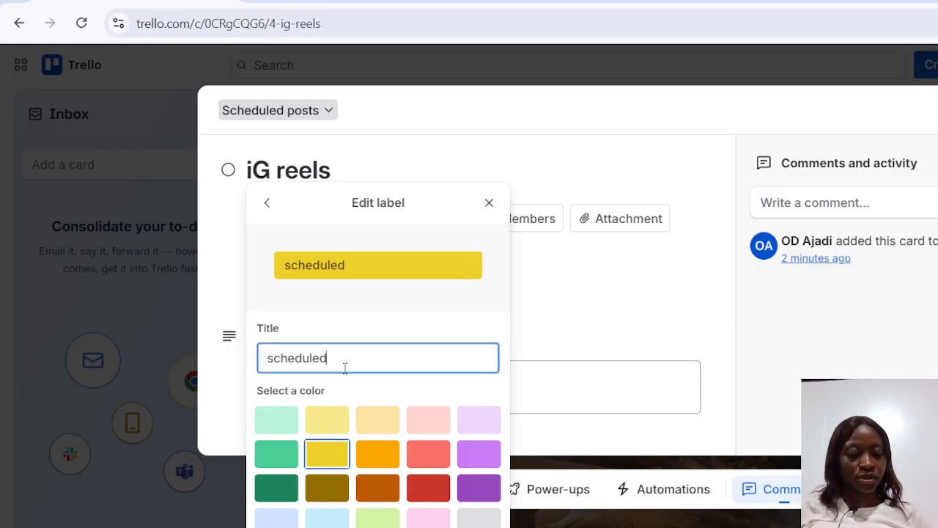
{"action": "type", "text": " posts"}
{"action": "key", "text": "Return"}
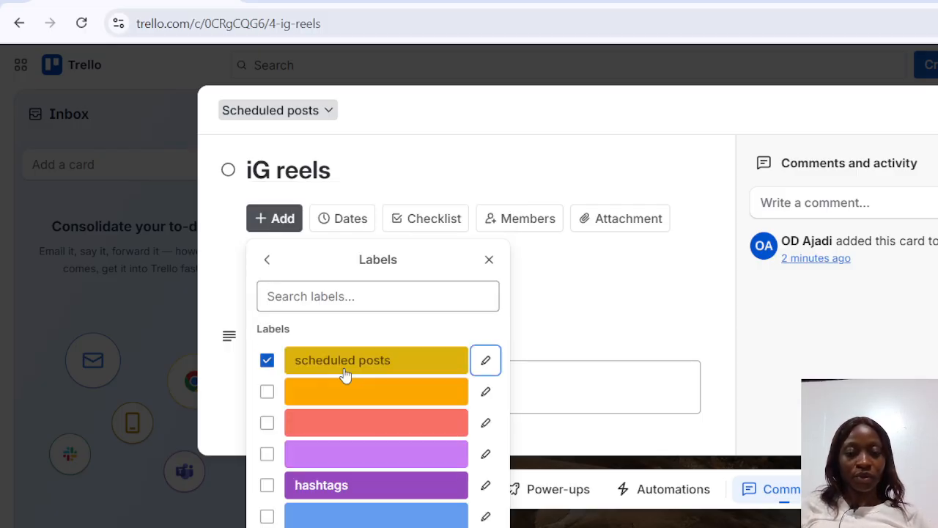
{"action": "left_click", "coordinate": [597, 315]}
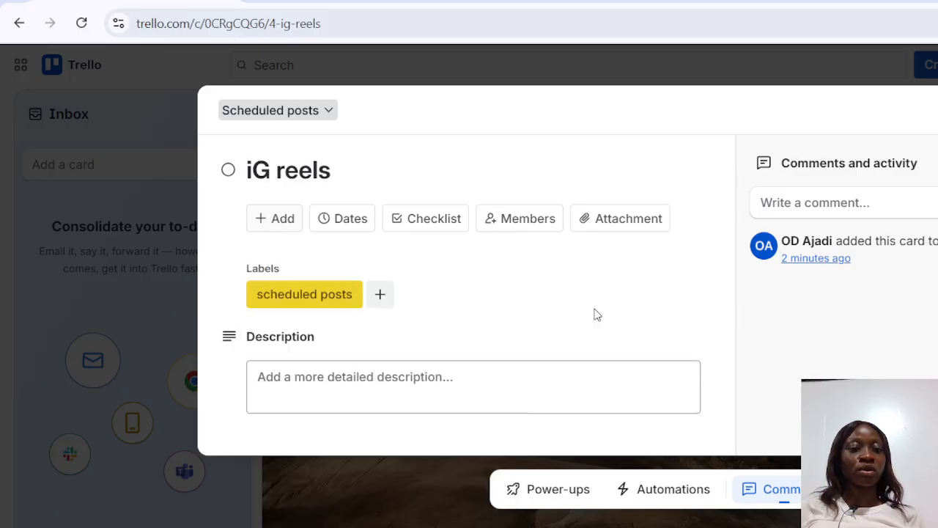
- Add an empty checklist titled "Checklist" to the iG reels card and return to the board
{"action": "left_click", "coordinate": [417, 233]}
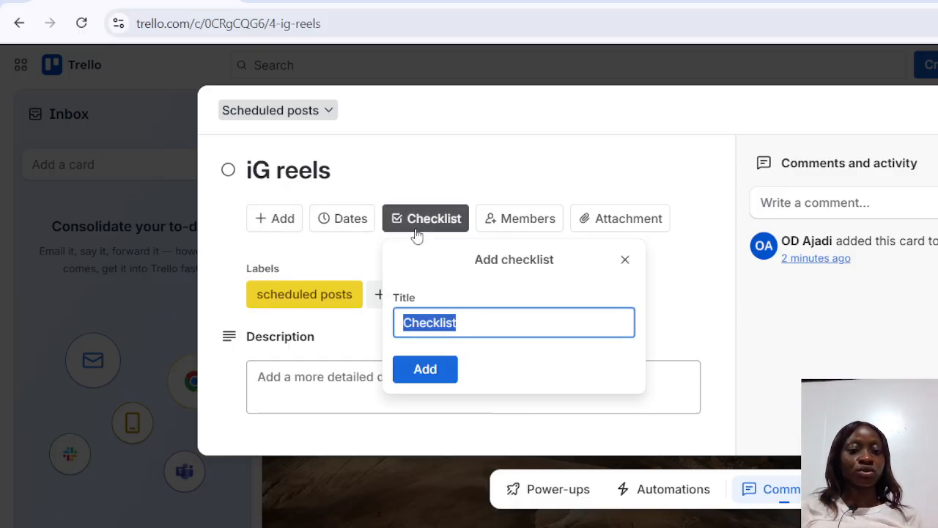
{"action": "left_click", "coordinate": [431, 371]}
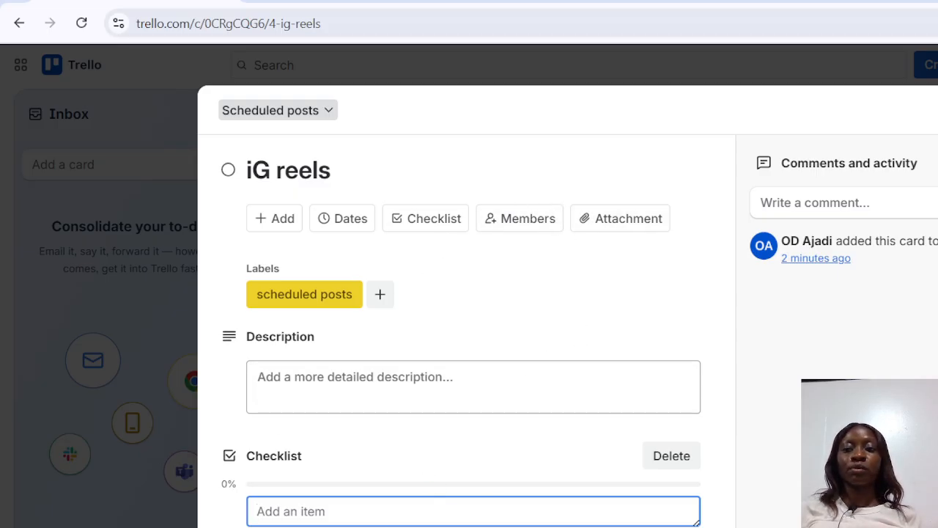
{"action": "key", "text": "Escape"}
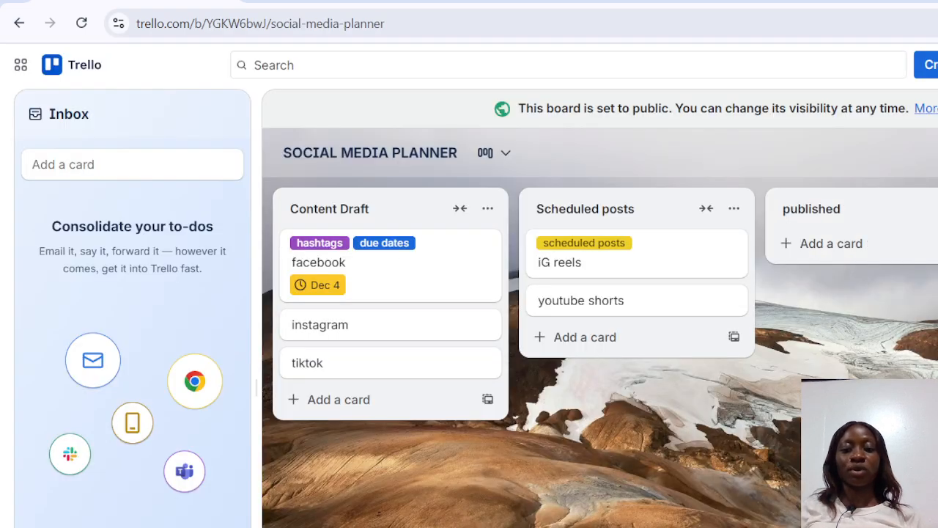